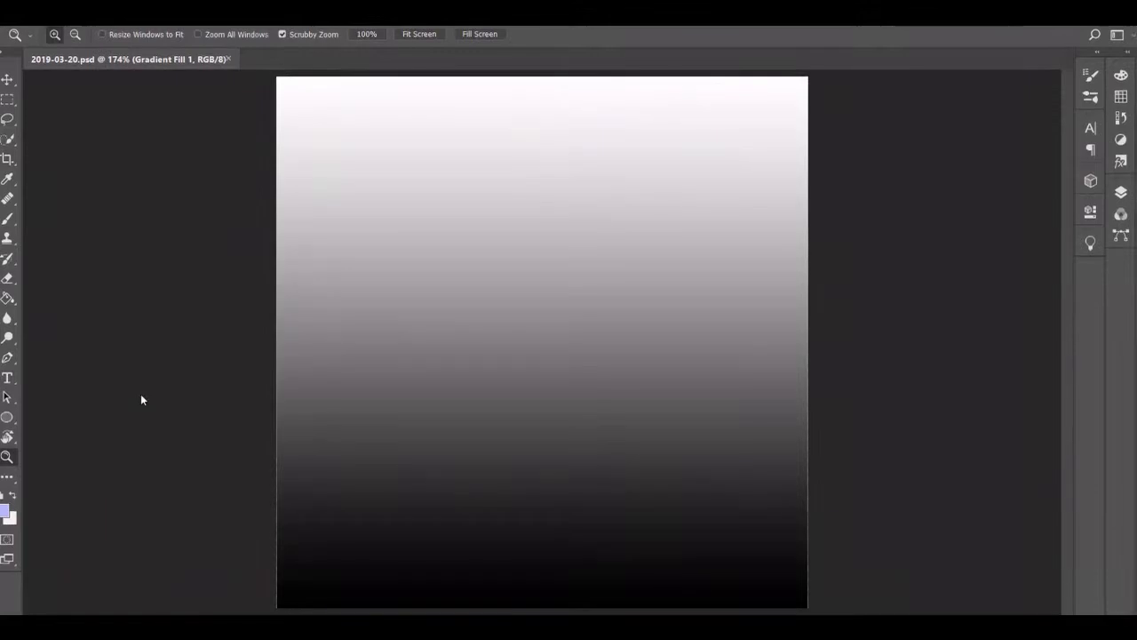
Set the Gradient Fill layer's first gradient stop to pink ffc1cf.
{"action": "left_click", "coordinate": [1121, 194]}
{"action": "double_click", "coordinate": [878, 313]}
{"action": "left_click", "coordinate": [812, 263]}
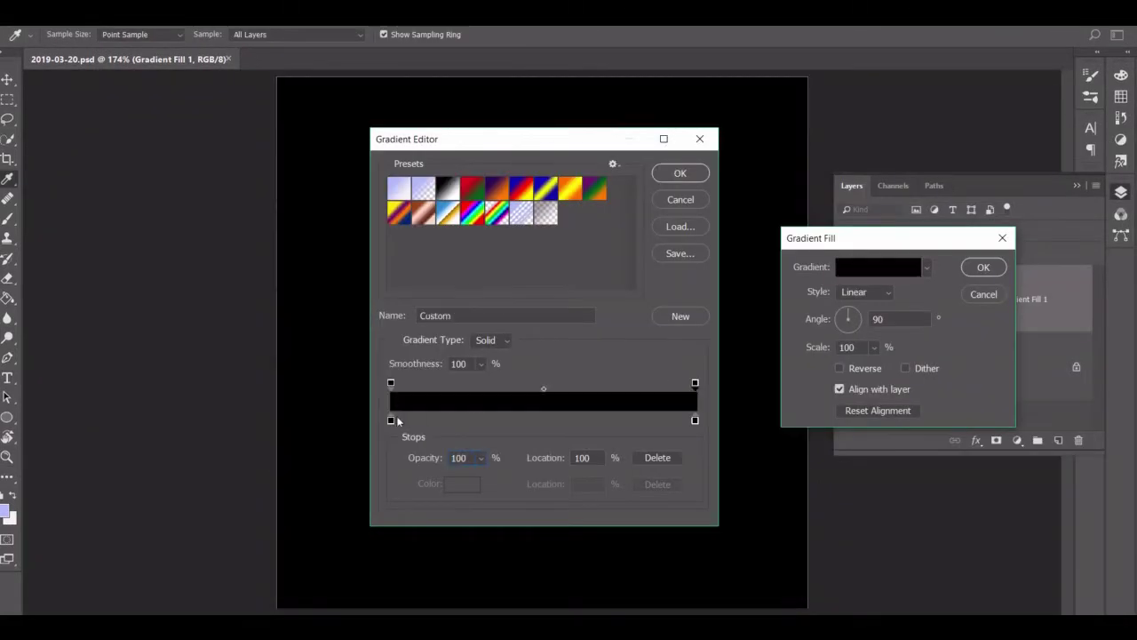
{"action": "left_click", "coordinate": [462, 485]}
{"action": "type", "text": "ffc1cf"}
{"action": "key", "text": "Return"}
{"action": "left_click", "coordinate": [466, 417]}
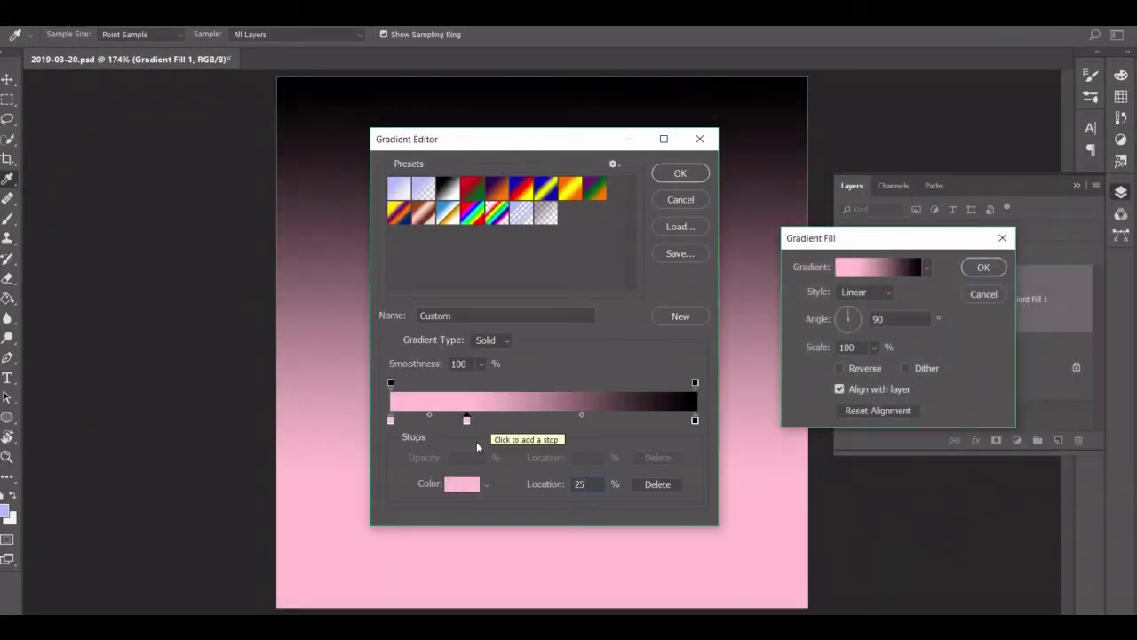
Add a light cyan c8eef2 stop at 50% and a lavender stop at 75%.
{"action": "left_click", "coordinate": [462, 484]}
{"action": "key", "text": "Return"}
{"action": "type", "text": "50"}
{"action": "left_click", "coordinate": [462, 484]}
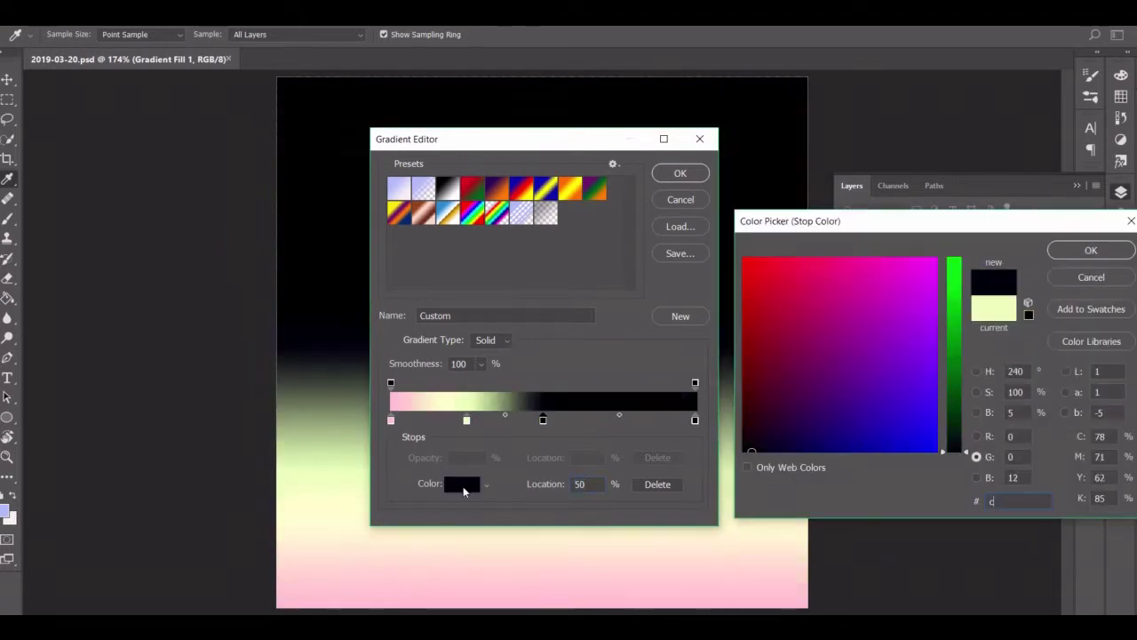
{"action": "type", "text": "c8eef2"}
{"action": "key", "text": "Return"}
{"action": "left_click", "coordinate": [619, 417]}
{"action": "left_click", "coordinate": [462, 484]}
{"action": "type", "text": "0000e20b3ff"}
{"action": "key", "text": "Return"}
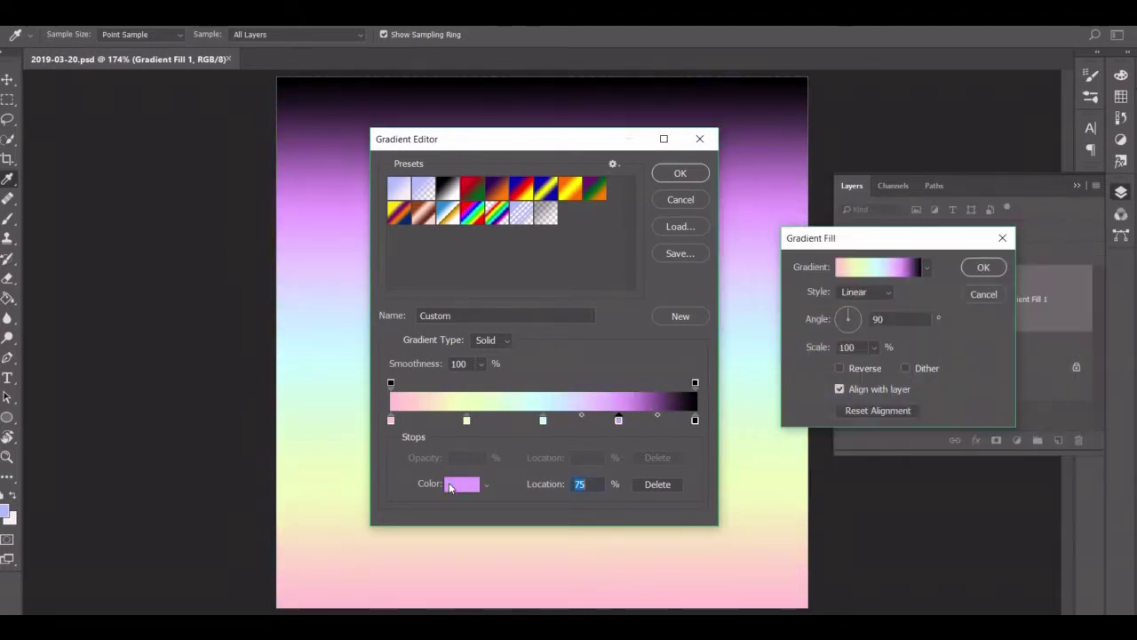
Make the end stop mint c1ffd8, set the gradient style to Radial, and apply it.
{"action": "left_click", "coordinate": [695, 419]}
{"action": "left_click", "coordinate": [462, 484]}
{"action": "type", "text": "c1ffd8"}
{"action": "key", "text": "Return"}
{"action": "left_click", "coordinate": [866, 291]}
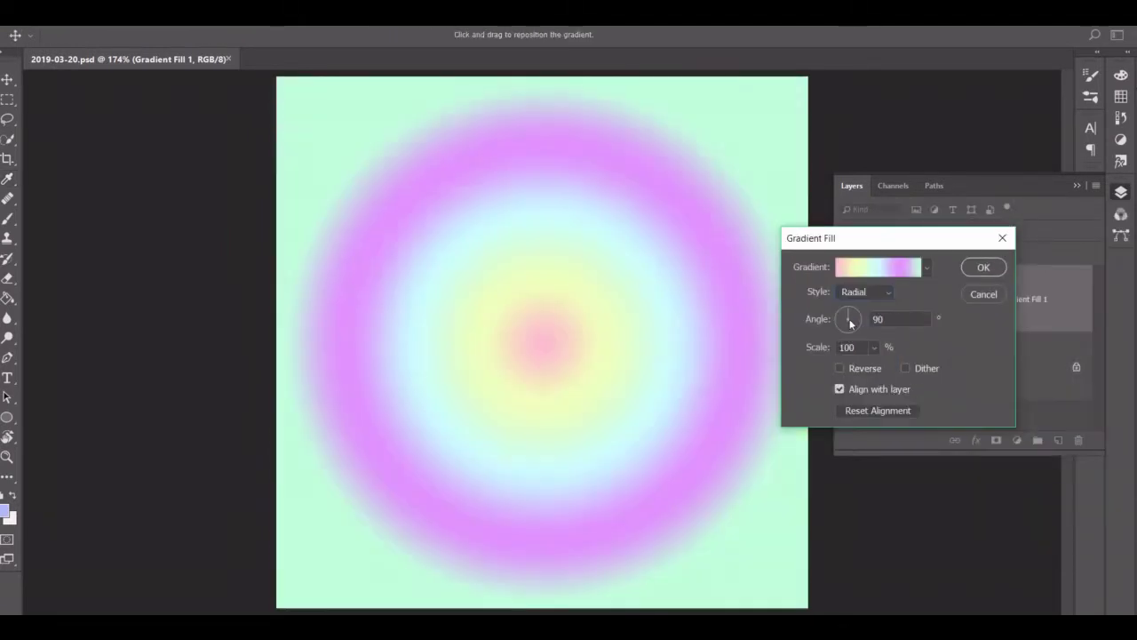
{"action": "double_click", "coordinate": [878, 318]}
{"action": "key", "text": "Return"}
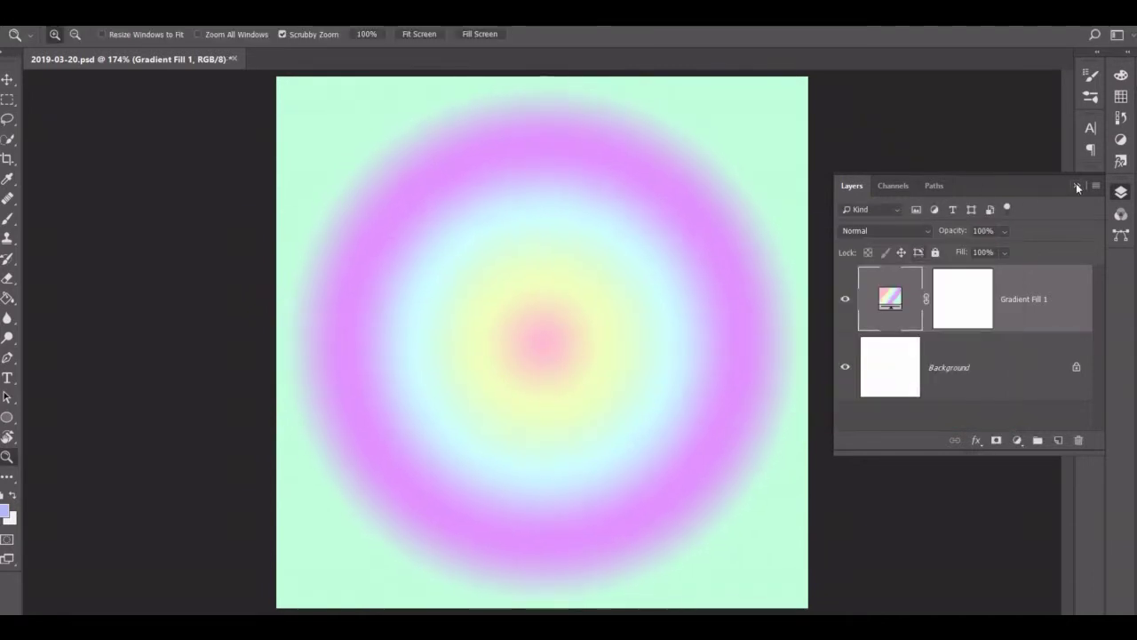
{"action": "left_click", "coordinate": [1077, 187]}
Draw a no-fill ellipse at the canvas centre with a purple outline.
{"action": "key", "text": "u"}
{"action": "left_click", "coordinate": [131, 34]}
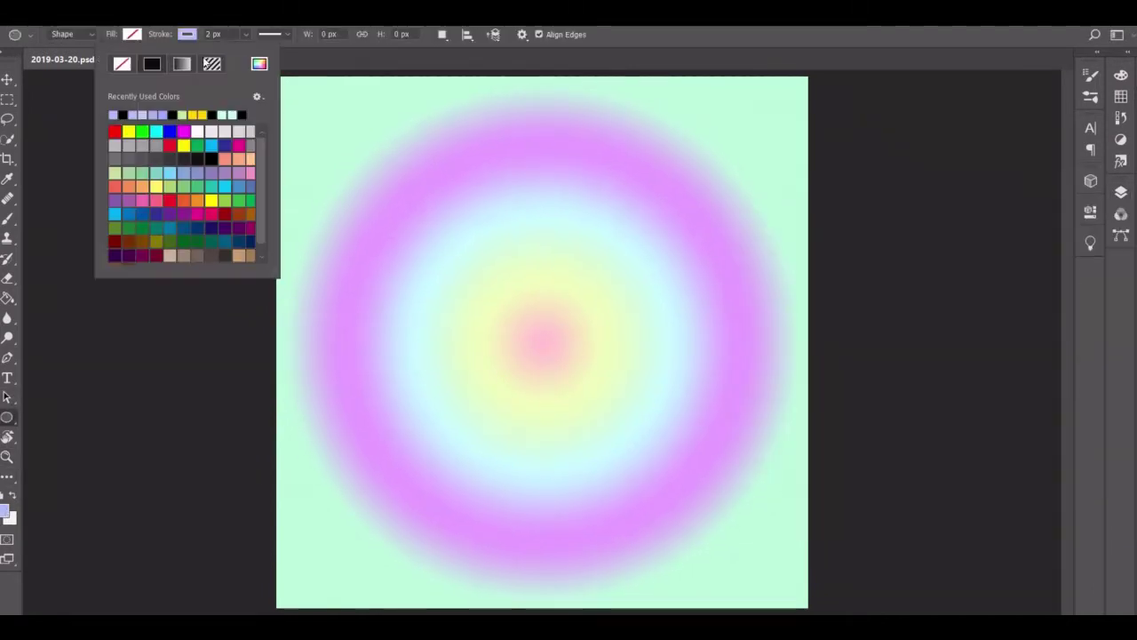
{"action": "left_click", "coordinate": [498, 356]}
{"action": "left_click_drag", "start_coordinate": [502, 307], "coordinate": [583, 381]}
{"action": "left_click", "coordinate": [874, 323]}
{"action": "left_click", "coordinate": [1019, 350]}
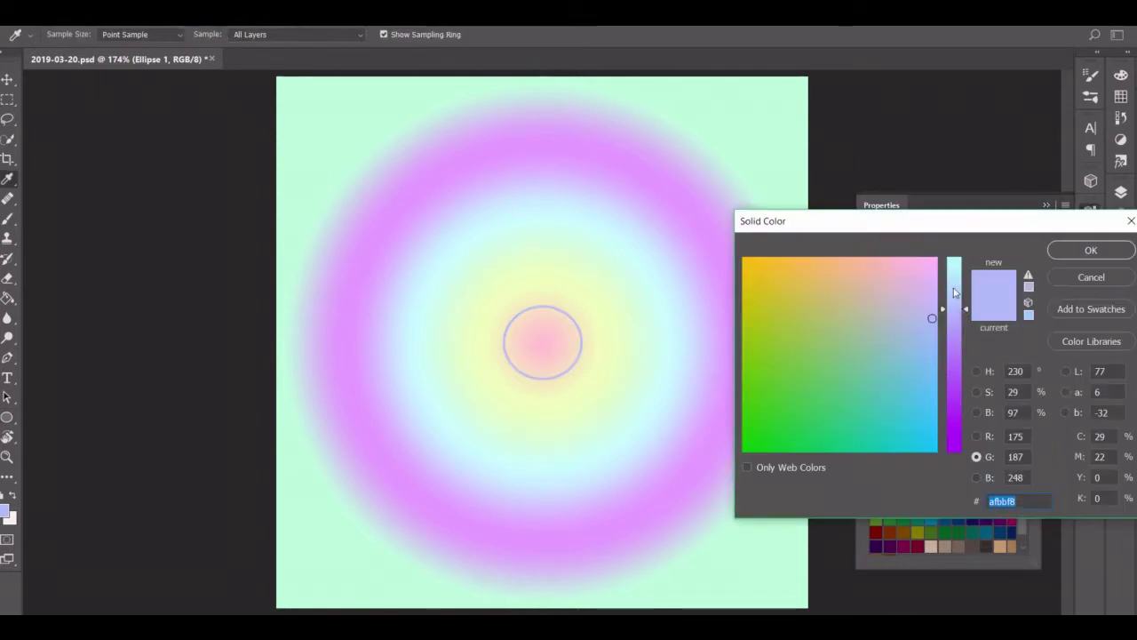
{"action": "left_click_drag", "start_coordinate": [955, 291], "coordinate": [953, 364]}
{"action": "left_click", "coordinate": [1089, 251]}
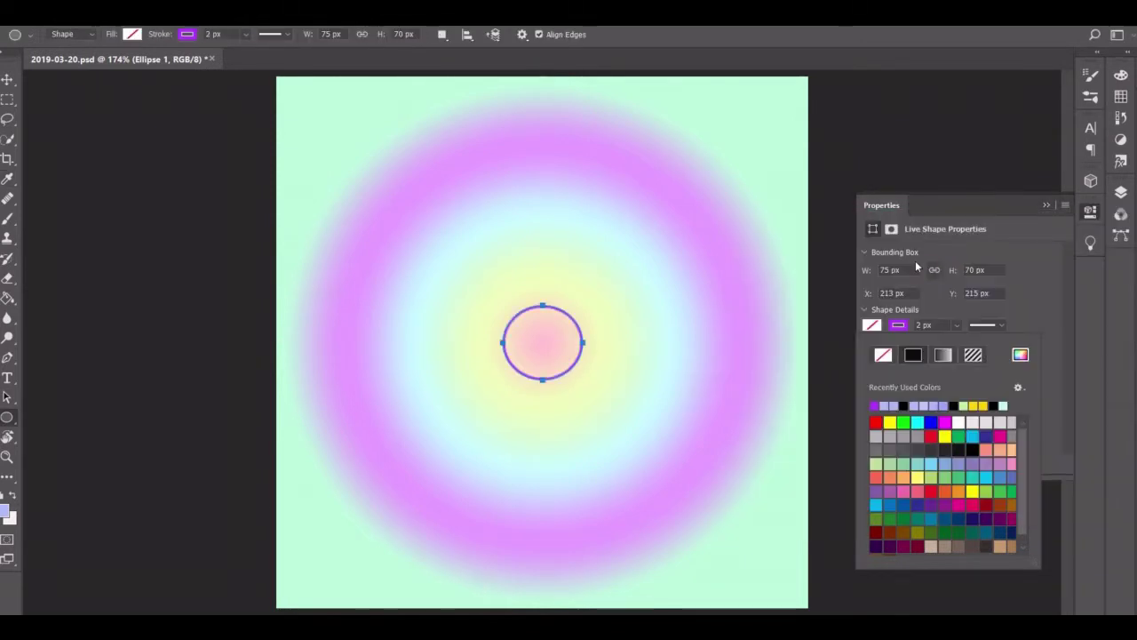
Size the first circle to 250 × 250 px at X/Y 125.
{"action": "left_click", "coordinate": [889, 270]}
{"action": "type", "text": "100"}
{"action": "key", "text": "Tab"}
{"action": "type", "text": "100"}
{"action": "key", "text": "Return"}
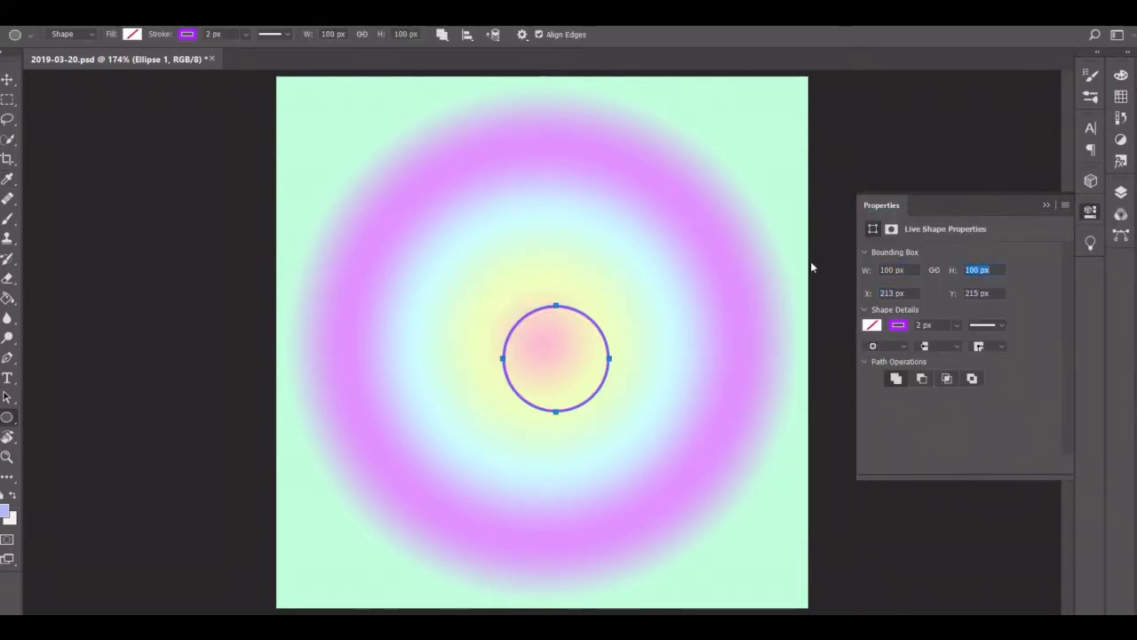
{"action": "key", "text": "shift+Tab"}
{"action": "type", "text": "250"}
{"action": "key", "text": "Tab"}
{"action": "type", "text": "250"}
{"action": "key", "text": "Return"}
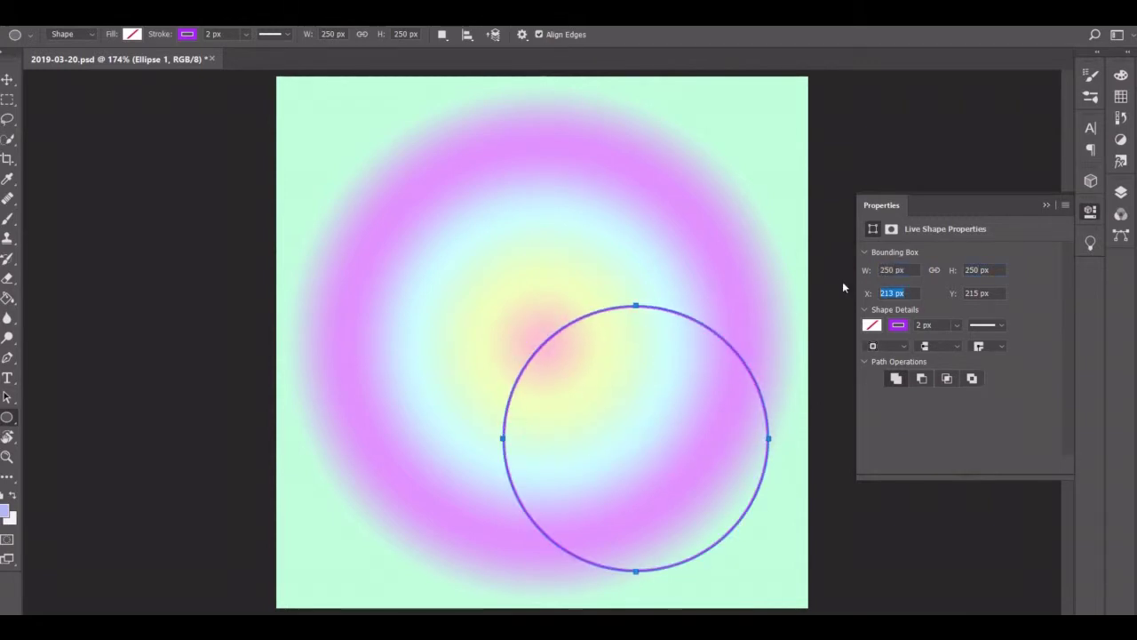
{"action": "type", "text": "125"}
{"action": "key", "text": "Tab"}
{"action": "type", "text": "125"}
{"action": "key", "text": "Return"}
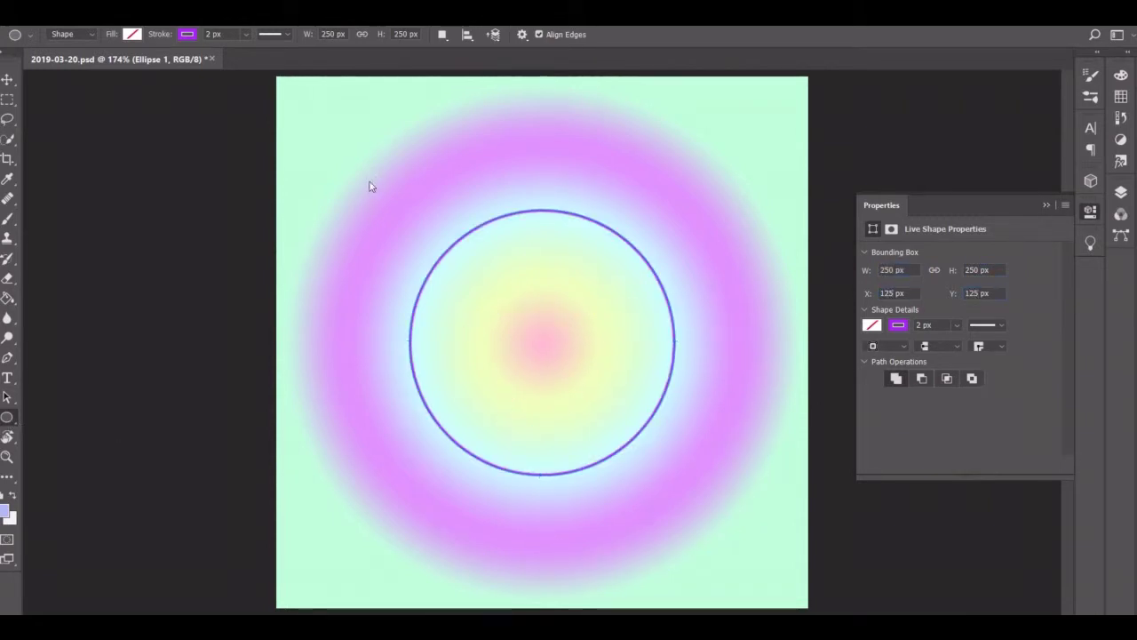
Add centred 300 px and 350 px circles, positioned at 100 and 75.
{"action": "left_click_drag", "start_coordinate": [353, 167], "coordinate": [728, 537]}
{"action": "type", "text": "300"}
{"action": "key", "text": "Tab"}
{"action": "type", "text": "300"}
{"action": "key", "text": "Tab"}
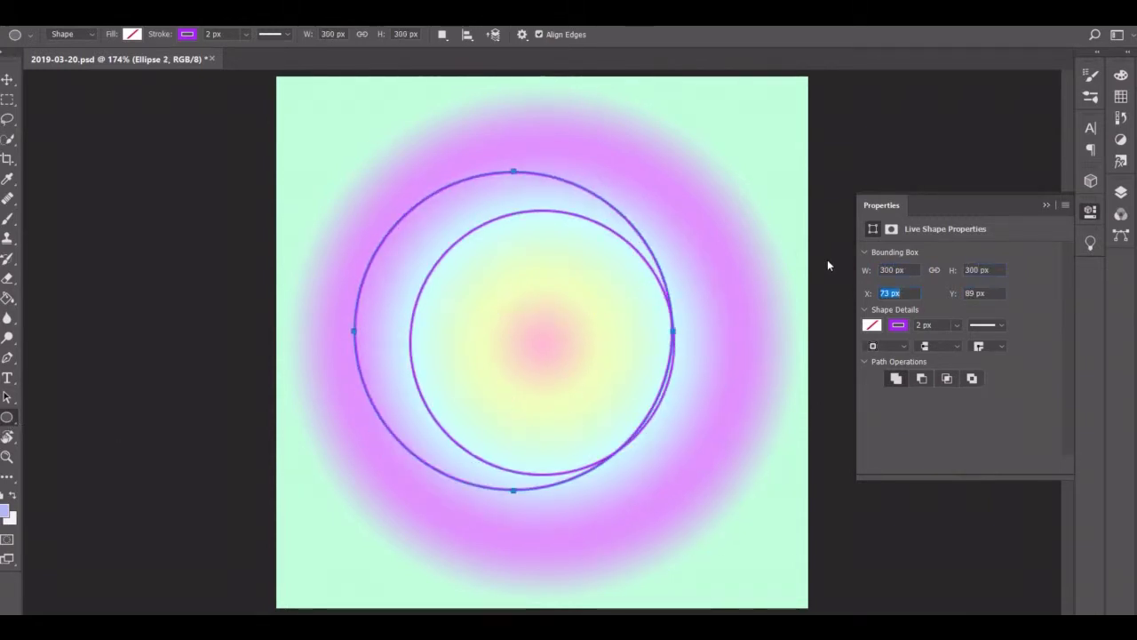
{"action": "type", "text": "100"}
{"action": "key", "text": "Tab"}
{"action": "type", "text": "100"}
{"action": "key", "text": "Return"}
{"action": "left_click_drag", "start_coordinate": [352, 147], "coordinate": [737, 533]}
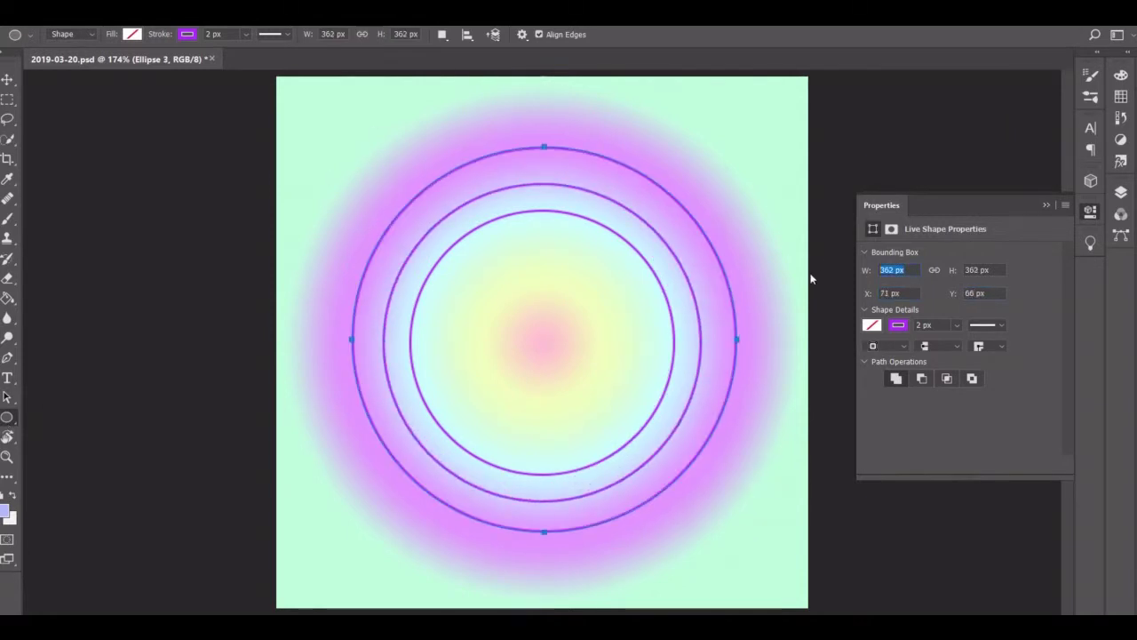
{"action": "type", "text": "350"}
{"action": "key", "text": "Tab"}
{"action": "type", "text": "350"}
{"action": "key", "text": "Tab"}
{"action": "type", "text": "75"}
Add 400 px and 450 px circles around the others, the 400 px one at 50.
{"action": "key", "text": "Tab"}
{"action": "type", "text": "75"}
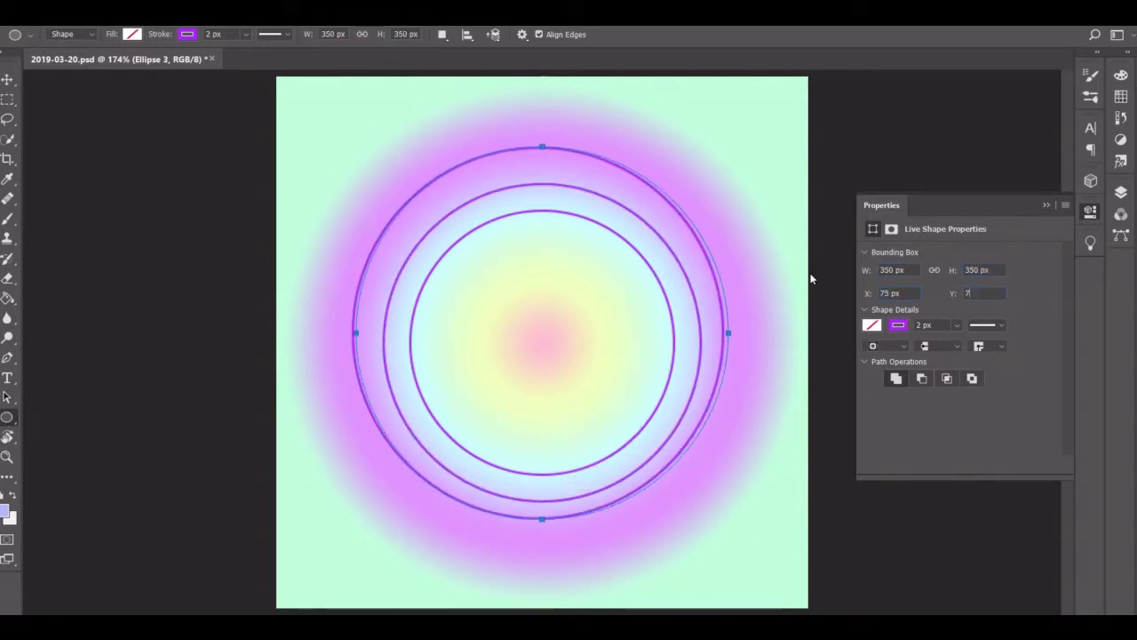
{"action": "key", "text": "Return"}
{"action": "left_click_drag", "start_coordinate": [325, 133], "coordinate": [769, 574]}
{"action": "type", "text": "400"}
{"action": "key", "text": "Tab"}
{"action": "type", "text": "400"}
{"action": "key", "text": "Tab"}
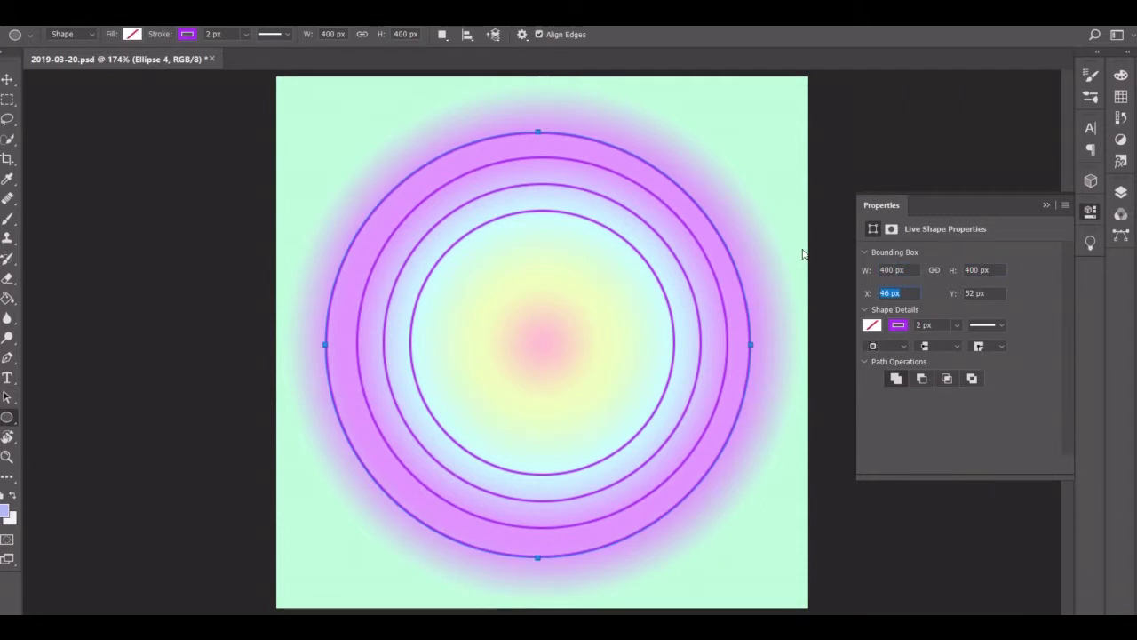
{"action": "type", "text": "50"}
{"action": "key", "text": "Tab"}
{"action": "mouse_move", "coordinate": [312, 107]}
{"action": "left_mouse_down"}
{"action": "mouse_move", "coordinate": [787, 564]}
{"action": "mouse_move", "coordinate": [782, 594]}
{"action": "left_mouse_up"}
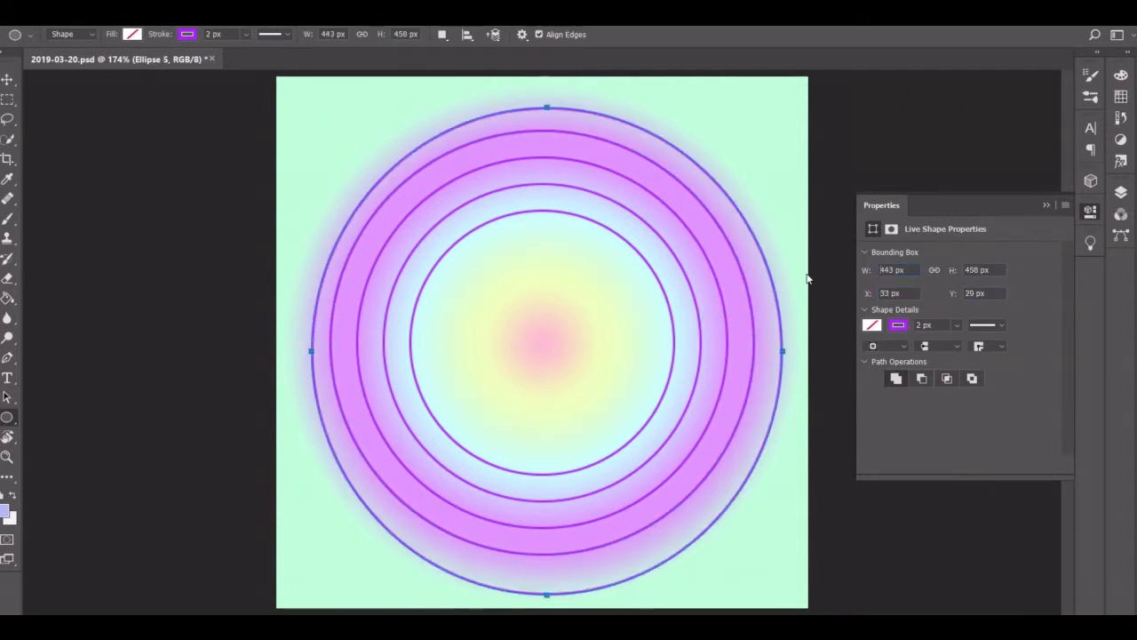
{"action": "key", "text": "Tab"}
{"action": "type", "text": "450"}
{"action": "key", "text": "Tab"}
Add a new empty layer.
{"action": "left_click", "coordinate": [1047, 204]}
{"action": "left_click", "coordinate": [1121, 192]}
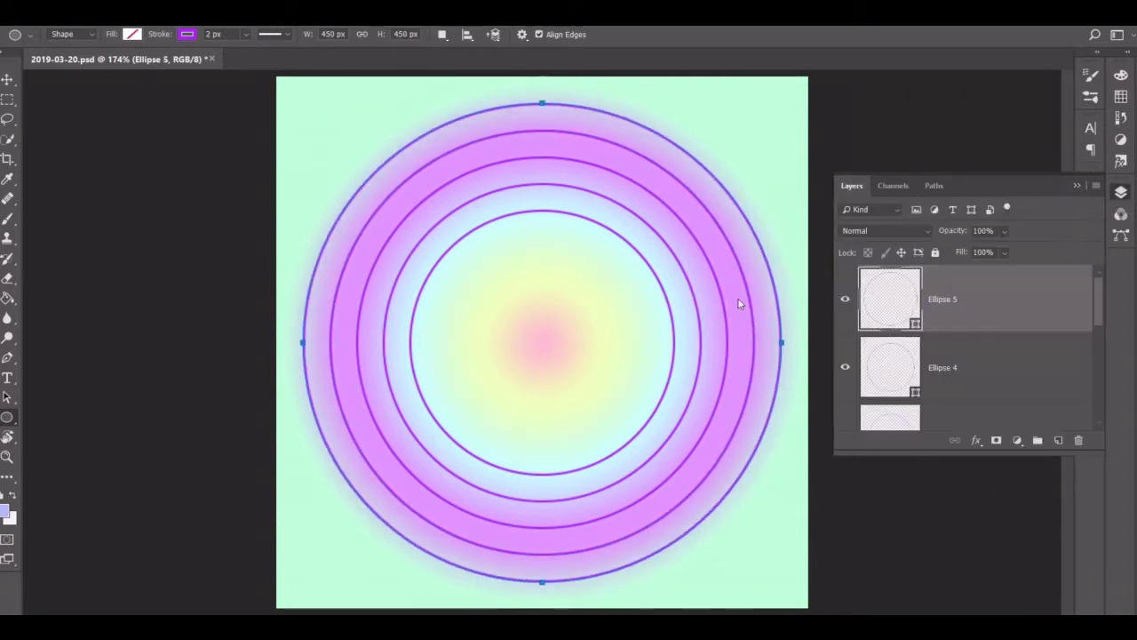
{"action": "key", "text": "ctrl+shift+alt+n"}
Enable Dual Axis paint symmetry for the Brush, fitted to the canvas, and confirm its path.
{"action": "left_click", "coordinate": [1072, 184]}
{"action": "key", "text": "b"}
{"action": "left_click", "coordinate": [604, 34]}
{"action": "left_click", "coordinate": [634, 112]}
{"action": "left_click_drag", "start_coordinate": [741, 538], "coordinate": [808, 609]}
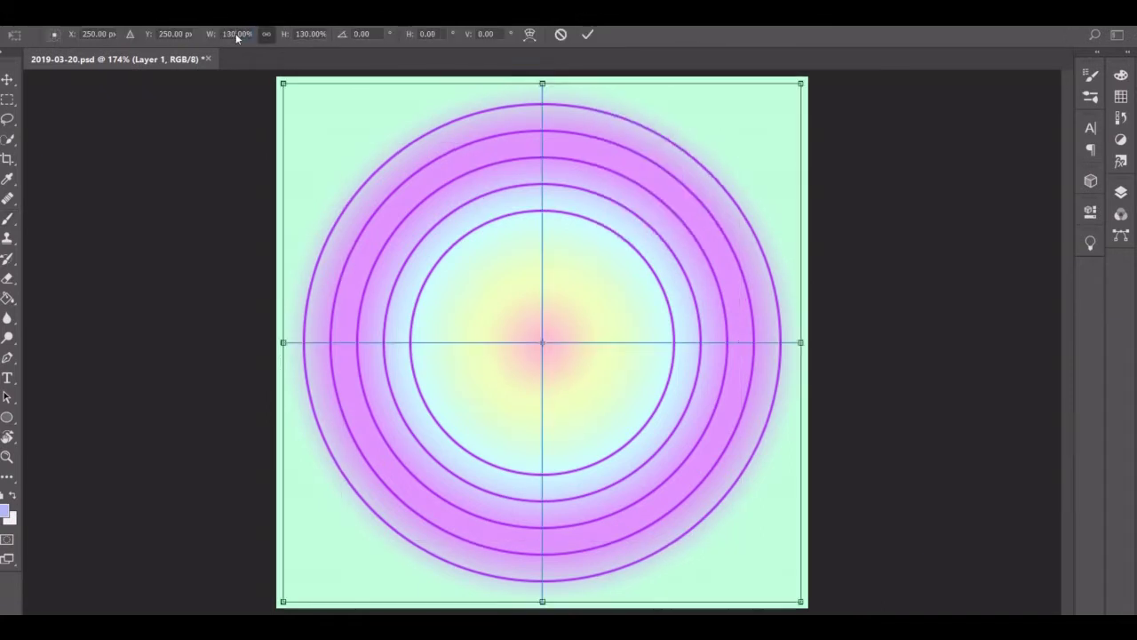
{"action": "key", "text": "Return"}
{"action": "left_click", "coordinate": [1121, 235]}
{"action": "double_click", "coordinate": [908, 211]}
{"action": "key", "text": "Return"}
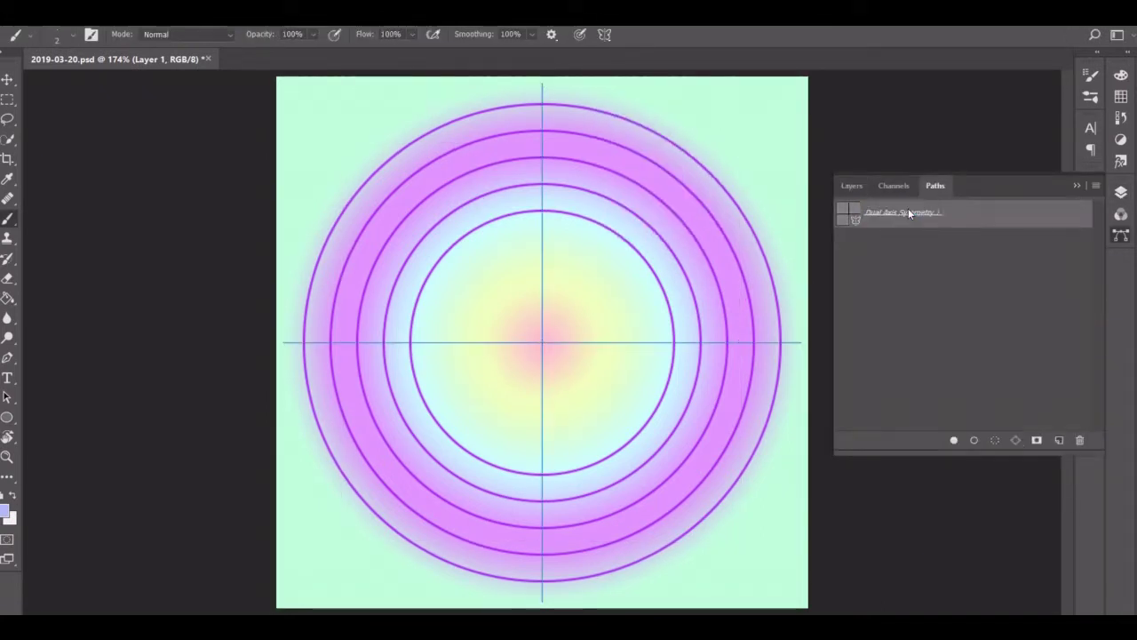
Zoom in close on the canvas centre and return to the Brush tool.
{"action": "left_click", "coordinate": [1077, 184]}
{"action": "key", "text": "z"}
{"action": "left_click_drag", "start_coordinate": [542, 342], "coordinate": [545, 345]}
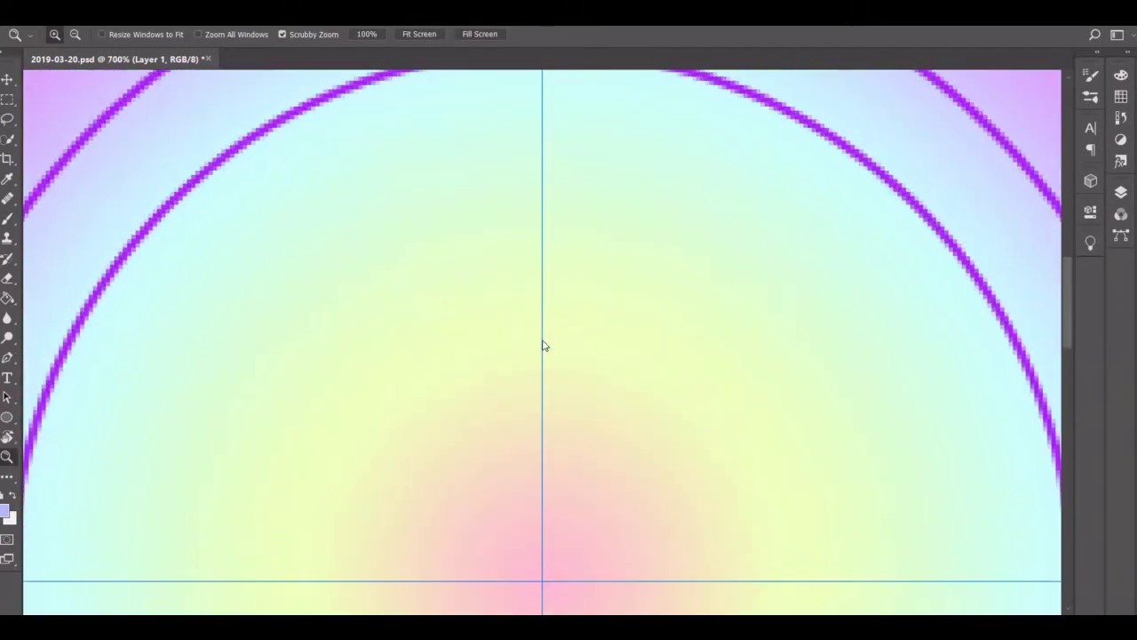
{"action": "key", "text": "b"}
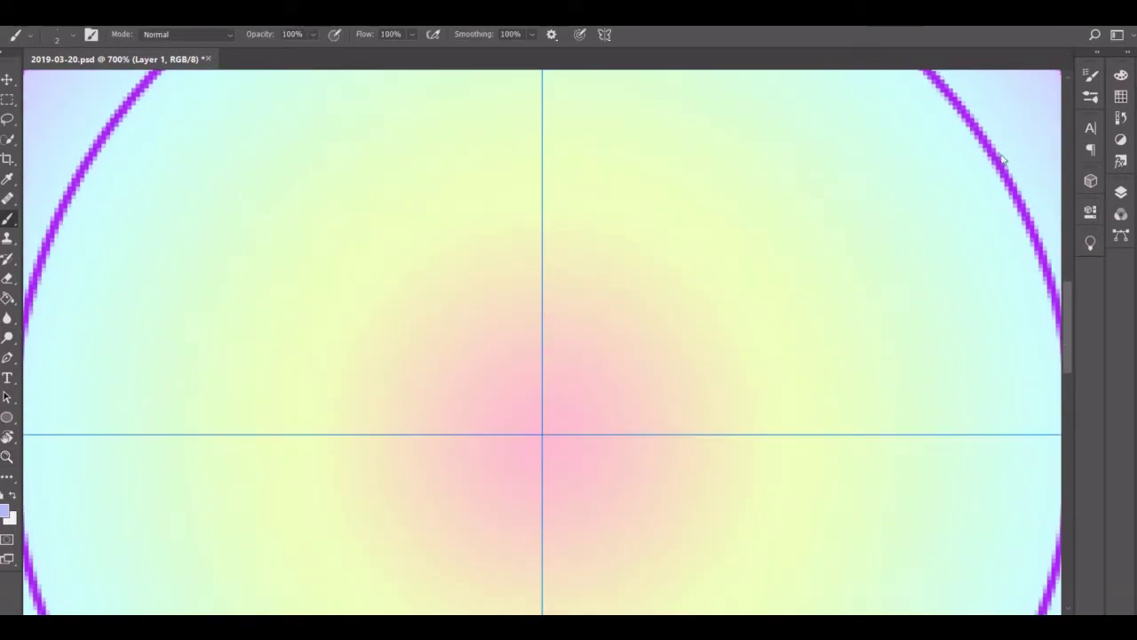
{"action": "left_click", "coordinate": [1121, 95]}
Paint a purple eight-petal flower at the centre, undoing a failed outer-petal attempt.
{"action": "left_click", "coordinate": [1074, 69]}
{"action": "mouse_move", "coordinate": [543, 436]}
{"action": "left_mouse_down"}
{"action": "mouse_move", "coordinate": [550, 322]}
{"action": "mouse_move", "coordinate": [550, 415]}
{"action": "left_mouse_up"}
{"action": "mouse_move", "coordinate": [542, 336]}
{"action": "left_mouse_down"}
{"action": "mouse_move", "coordinate": [599, 310]}
{"action": "mouse_move", "coordinate": [610, 356]}
{"action": "left_mouse_up"}
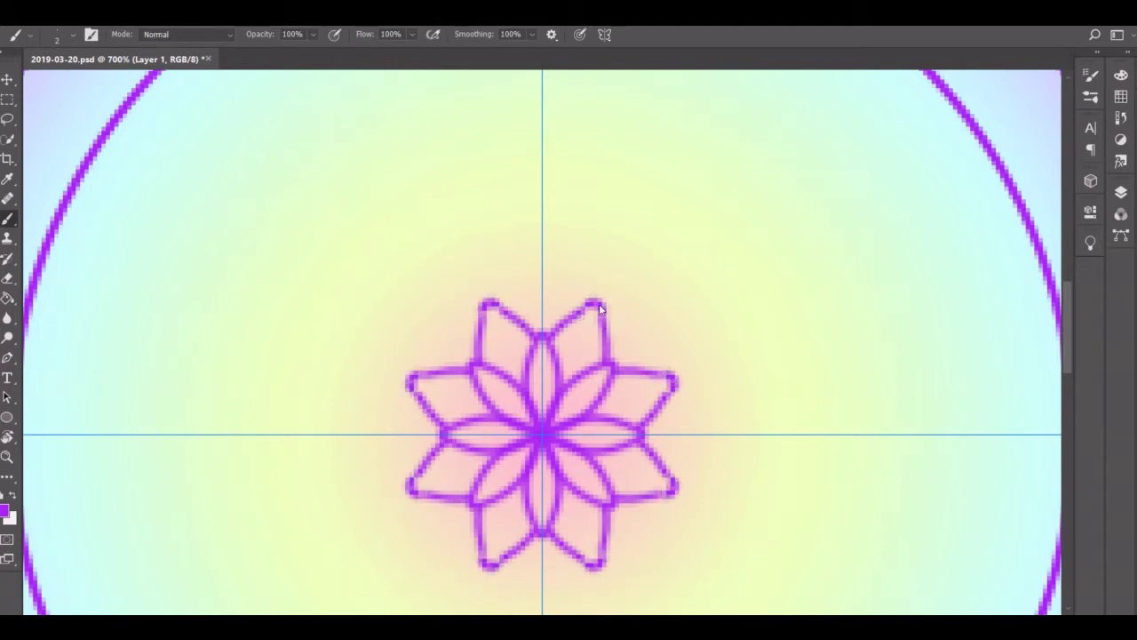
{"action": "mouse_move", "coordinate": [600, 308]}
{"action": "left_mouse_down"}
{"action": "mouse_move", "coordinate": [607, 362]}
{"action": "mouse_move", "coordinate": [579, 343]}
{"action": "mouse_move", "coordinate": [543, 272]}
{"action": "left_mouse_up"}
{"action": "key", "text": "ctrl+z"}
{"action": "key", "text": "ctrl+z"}
{"action": "key", "text": "ctrl+z"}
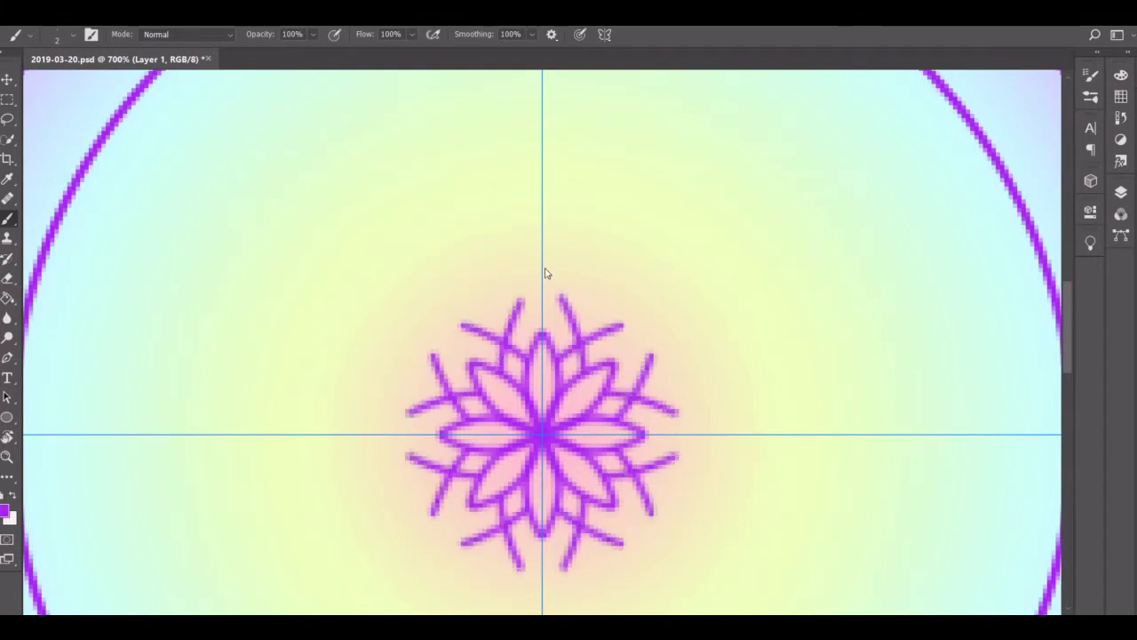
Paint progressively larger rings of pointed mirrored petals and a large arc over the top.
{"action": "mouse_move", "coordinate": [616, 330]}
{"action": "left_mouse_down"}
{"action": "mouse_move", "coordinate": [580, 241]}
{"action": "mouse_move", "coordinate": [541, 190]}
{"action": "mouse_move", "coordinate": [544, 203]}
{"action": "left_mouse_up"}
{"action": "scroll", "coordinate": [559, 277], "scroll_direction": "up", "scroll_amount": 3}
{"action": "left_click_drag", "start_coordinate": [653, 419], "coordinate": [628, 332]}
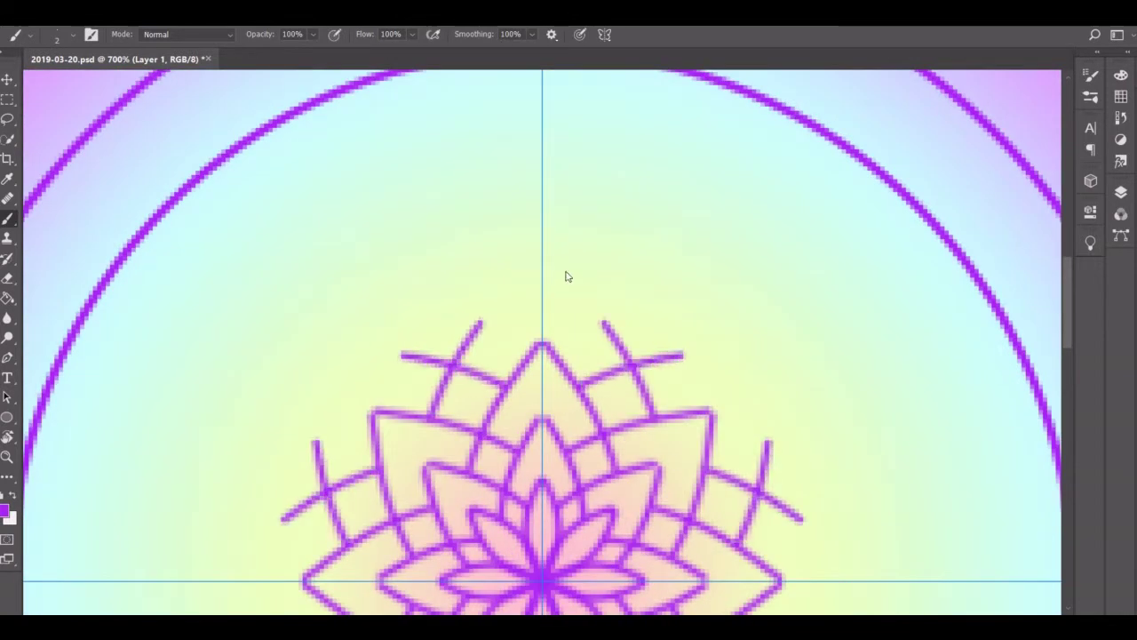
{"action": "left_click_drag", "start_coordinate": [693, 360], "coordinate": [545, 183]}
{"action": "mouse_move", "coordinate": [736, 297]}
{"action": "left_mouse_down"}
{"action": "mouse_move", "coordinate": [617, 142]}
{"action": "mouse_move", "coordinate": [537, 87]}
{"action": "left_mouse_up"}
{"action": "scroll", "coordinate": [537, 87], "scroll_direction": "up", "scroll_amount": 2}
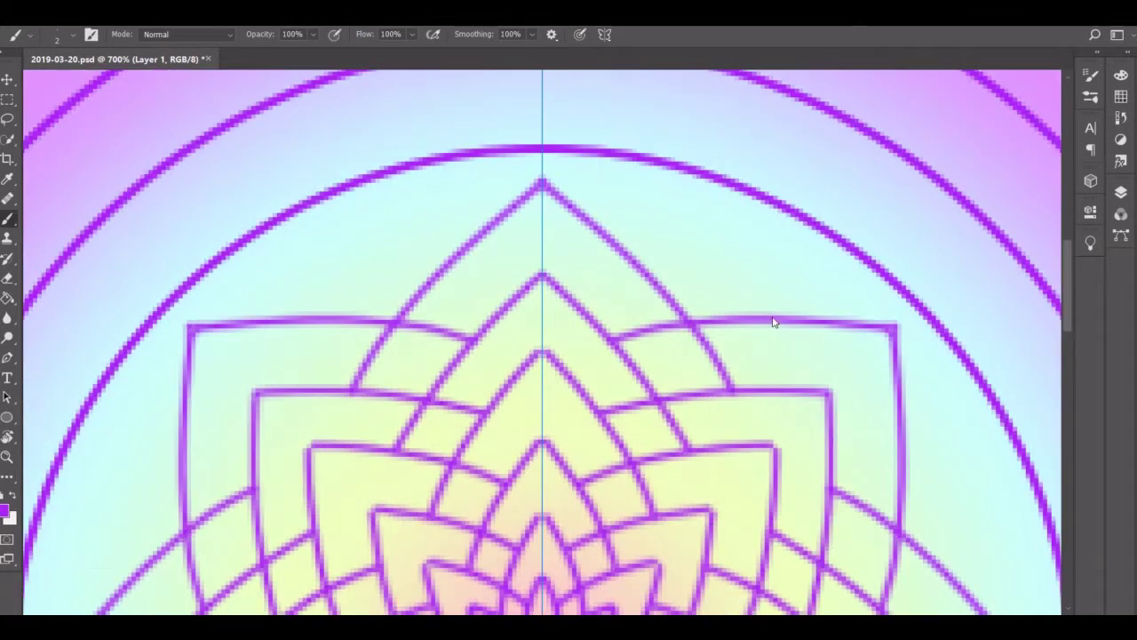
{"action": "mouse_move", "coordinate": [774, 319]}
{"action": "left_mouse_down"}
{"action": "mouse_move", "coordinate": [634, 160]}
{"action": "mouse_move", "coordinate": [653, 177]}
{"action": "left_mouse_up"}
Place a dot at the centre of eight petal cells.
{"action": "scroll", "coordinate": [653, 178], "scroll_direction": "down", "scroll_amount": 3}
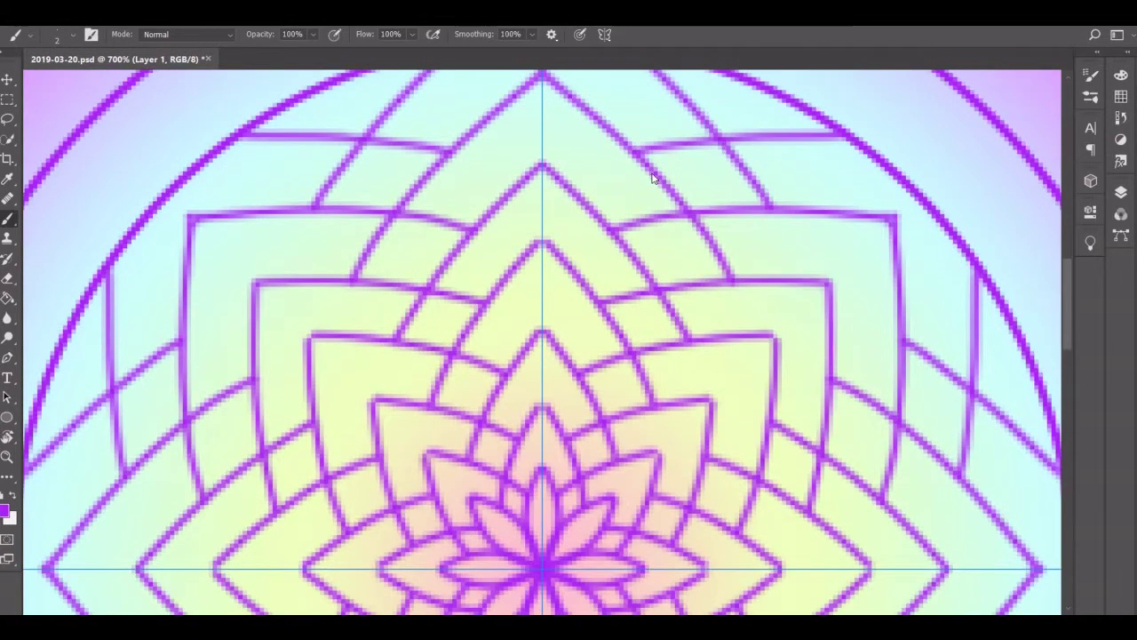
{"action": "left_click", "coordinate": [593, 427]}
{"action": "left_click", "coordinate": [618, 366]}
{"action": "left_click", "coordinate": [645, 296]}
{"action": "left_click", "coordinate": [790, 441]}
{"action": "left_click", "coordinate": [937, 382]}
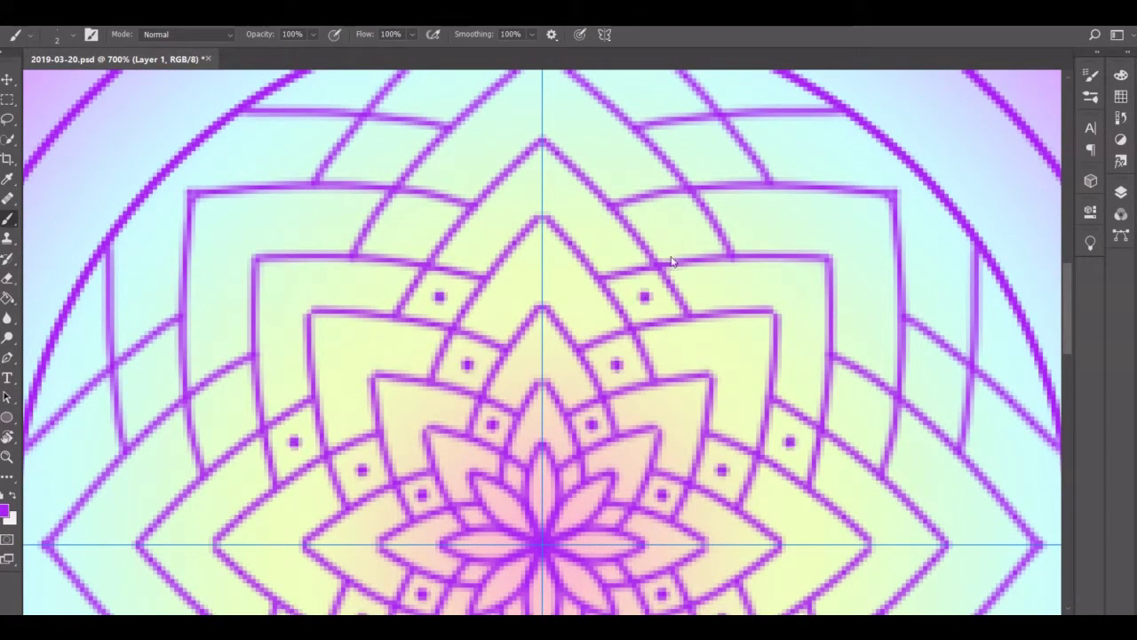
{"action": "left_click", "coordinate": [673, 227]}
{"action": "left_click", "coordinate": [859, 413]}
{"action": "left_click", "coordinate": [706, 151]}
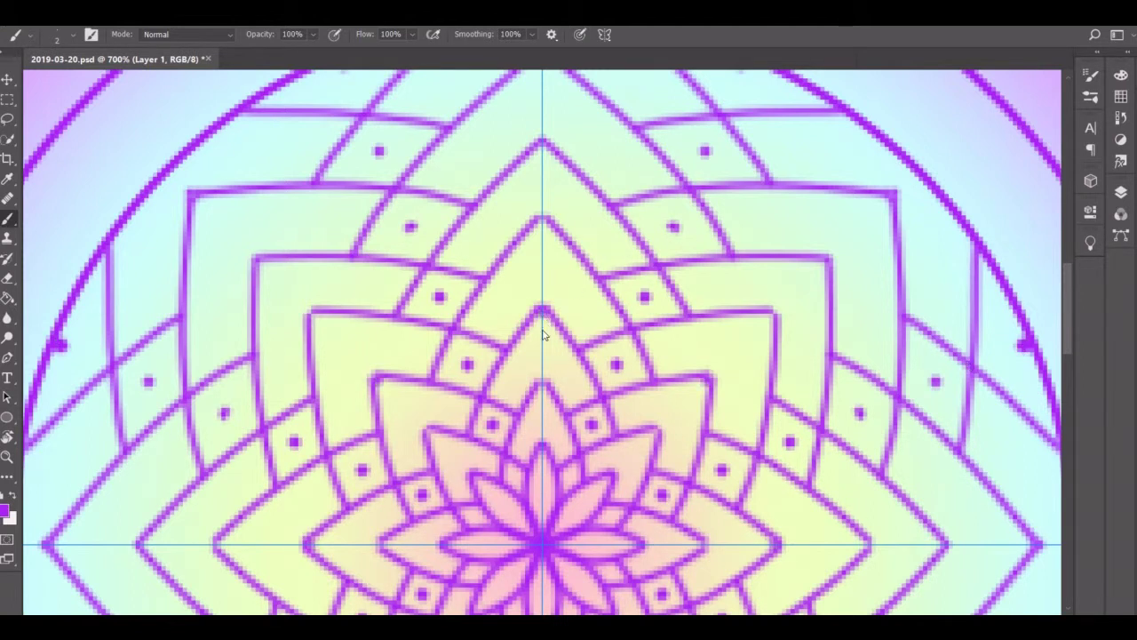
Paint a vertical centre-axis line and fan rays inside the inner petal, undoing a misplaced stroke.
{"action": "mouse_move", "coordinate": [542, 309]}
{"action": "left_mouse_down"}
{"action": "mouse_move", "coordinate": [547, 377]}
{"action": "mouse_move", "coordinate": [560, 365]}
{"action": "mouse_move", "coordinate": [565, 412]}
{"action": "left_mouse_up"}
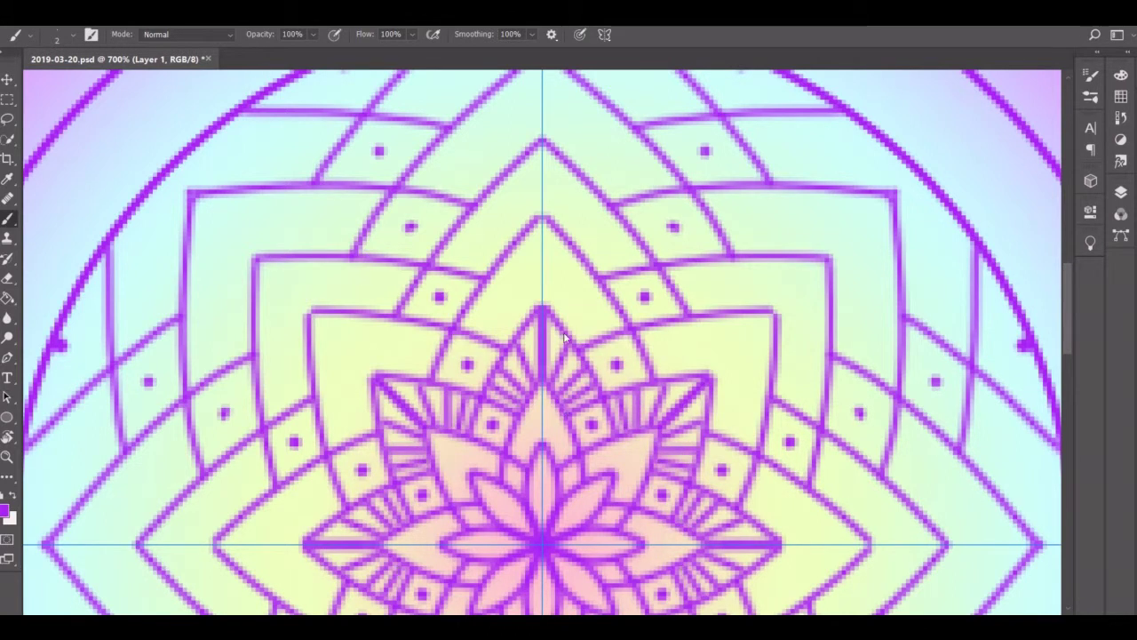
{"action": "left_click_drag", "start_coordinate": [544, 220], "coordinate": [543, 293]}
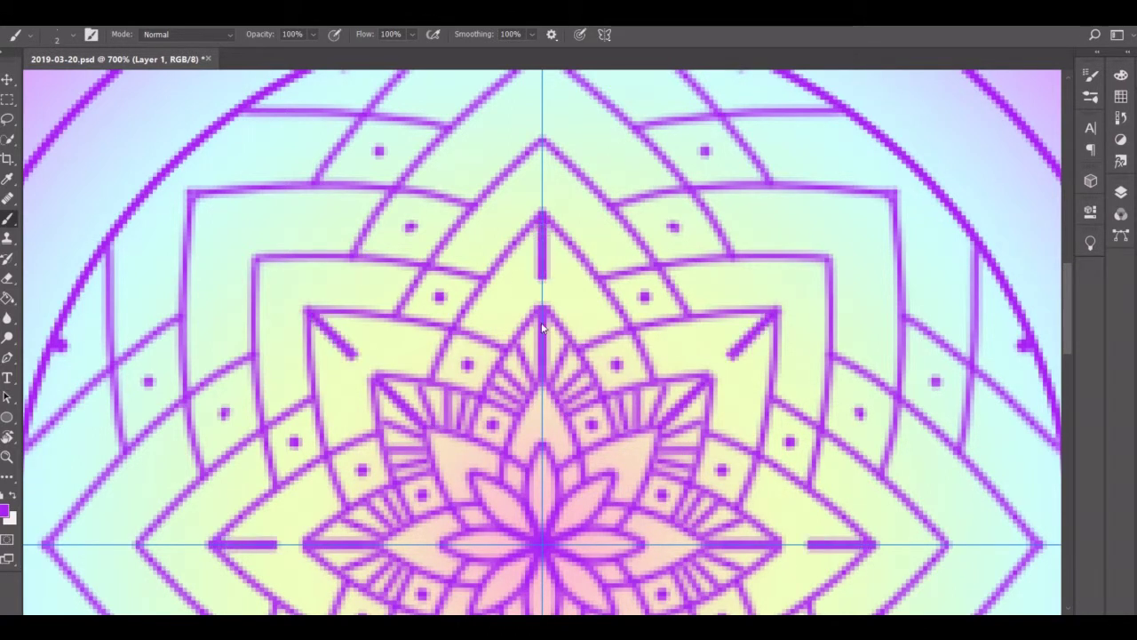
{"action": "key", "text": "ctrl+z"}
{"action": "scroll", "coordinate": [544, 222], "scroll_direction": "up", "scroll_amount": 2}
{"action": "mouse_move", "coordinate": [544, 225]}
{"action": "left_mouse_down"}
{"action": "mouse_move", "coordinate": [545, 290]}
{"action": "mouse_move", "coordinate": [562, 309]}
{"action": "left_mouse_up"}
{"action": "mouse_move", "coordinate": [571, 261]}
{"action": "left_mouse_down"}
{"action": "mouse_move", "coordinate": [558, 282]}
{"action": "mouse_move", "coordinate": [581, 291]}
{"action": "mouse_move", "coordinate": [562, 320]}
{"action": "mouse_move", "coordinate": [569, 305]}
{"action": "mouse_move", "coordinate": [592, 320]}
{"action": "mouse_move", "coordinate": [579, 332]}
{"action": "left_mouse_up"}
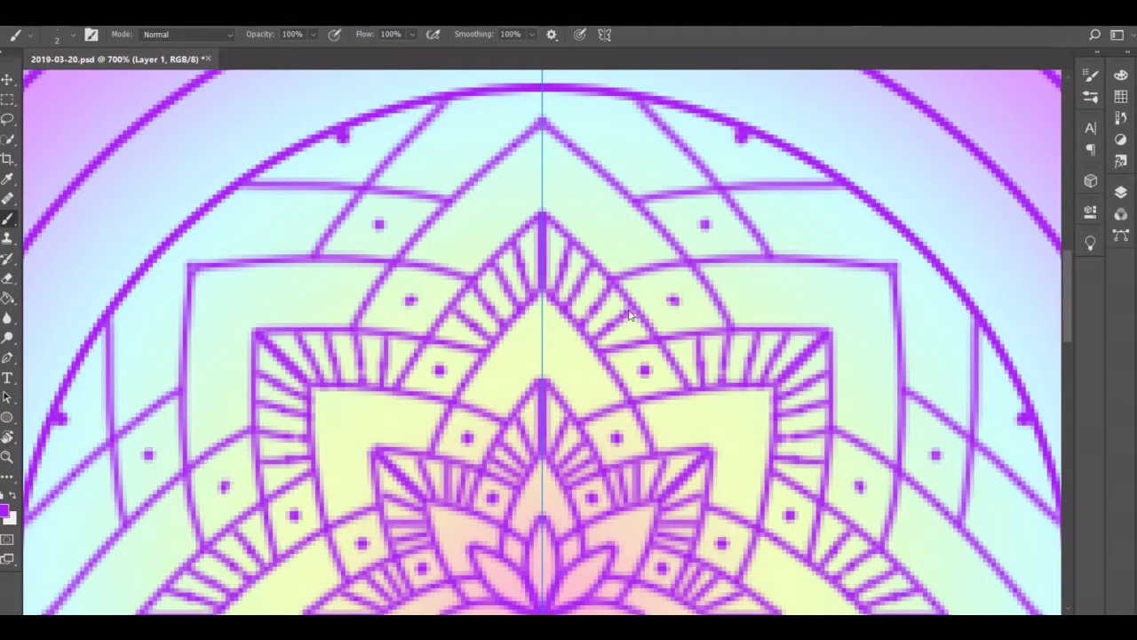
{"action": "scroll", "coordinate": [604, 320], "scroll_direction": "up", "scroll_amount": 1}
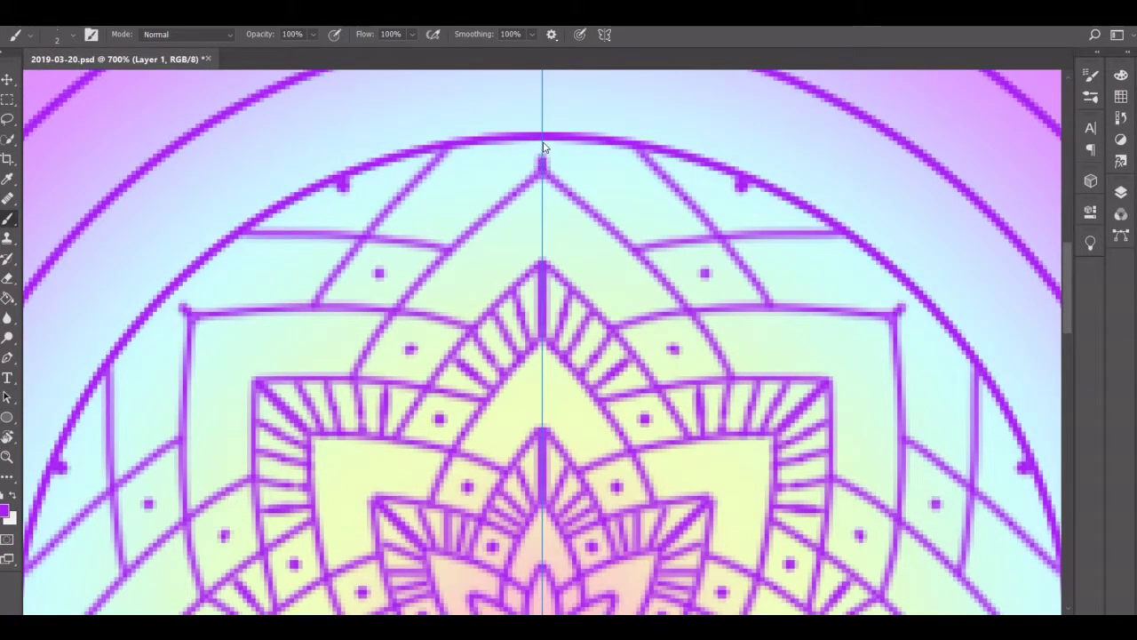
Paint radiating ray lines under the top arc and around the outer ring.
{"action": "left_click_drag", "start_coordinate": [579, 147], "coordinate": [558, 185]}
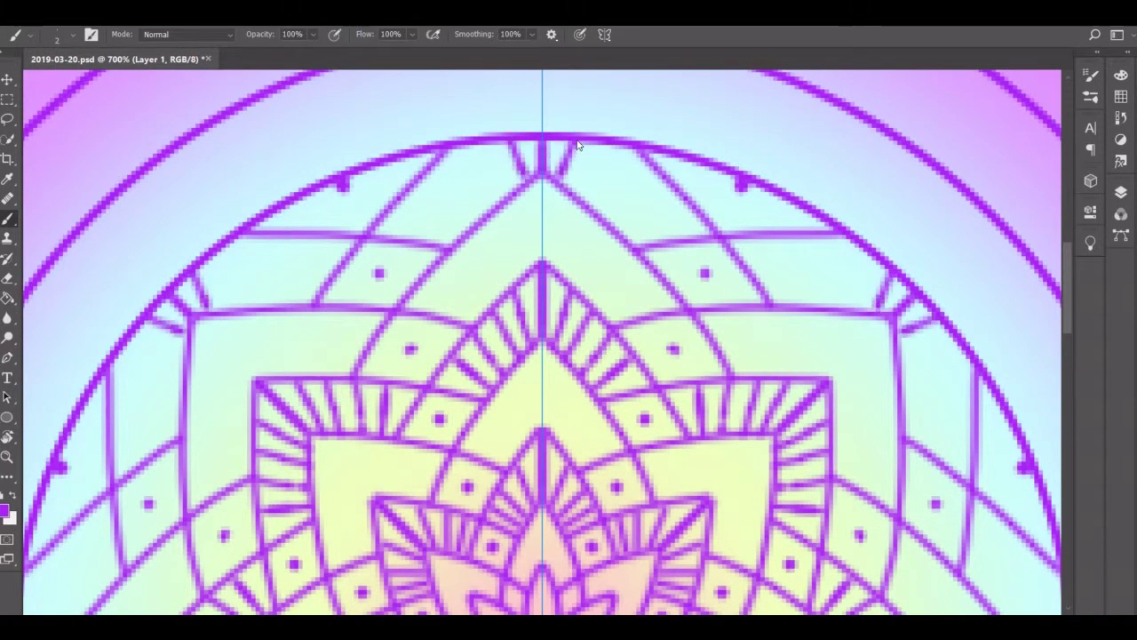
{"action": "left_click_drag", "start_coordinate": [604, 146], "coordinate": [573, 201]}
{"action": "left_click_drag", "start_coordinate": [636, 148], "coordinate": [589, 224]}
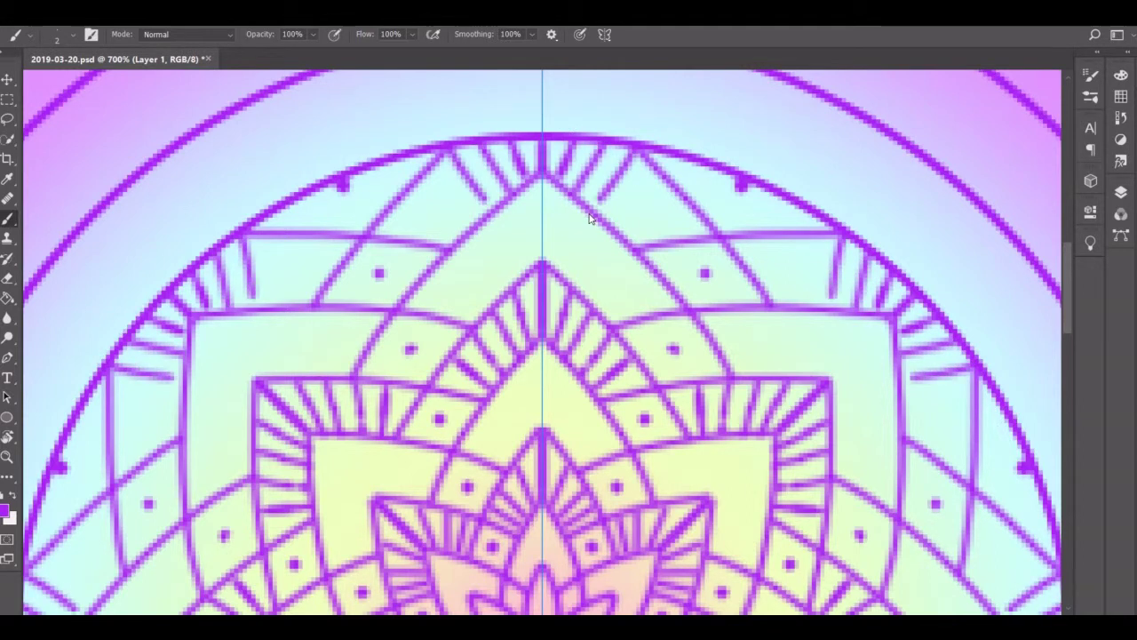
{"action": "left_click_drag", "start_coordinate": [659, 159], "coordinate": [615, 240]}
{"action": "mouse_move", "coordinate": [679, 207]}
{"action": "left_mouse_down"}
{"action": "mouse_move", "coordinate": [642, 239]}
{"action": "mouse_move", "coordinate": [675, 250]}
{"action": "left_mouse_up"}
{"action": "left_click_drag", "start_coordinate": [641, 374], "coordinate": [621, 399]}
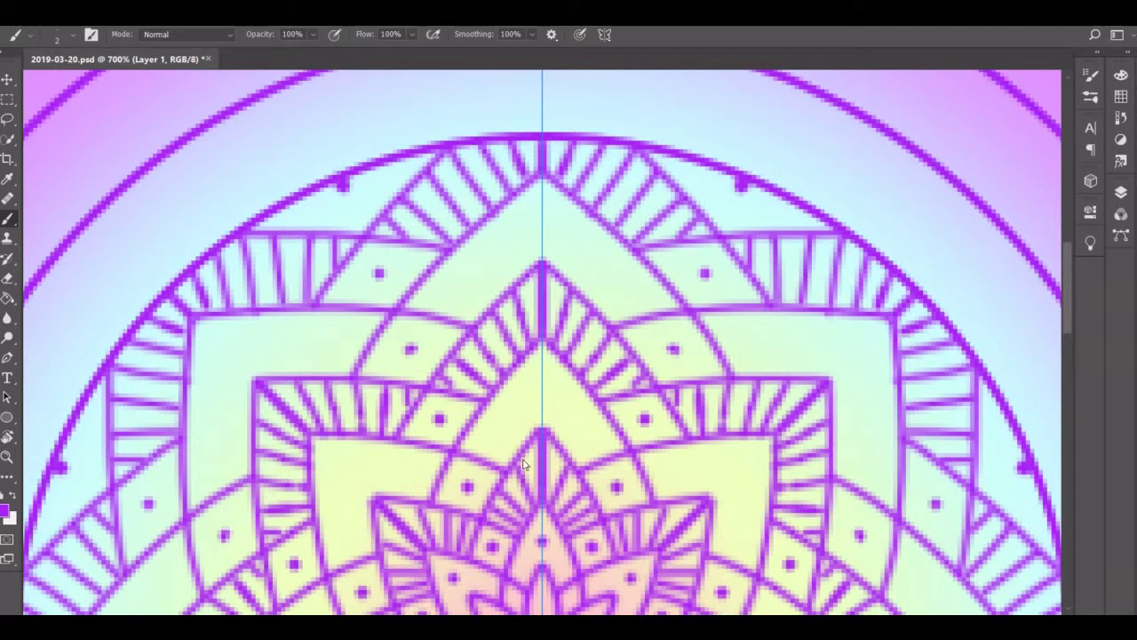
Try adding extra dots inside the triangle cells, then undo them.
{"action": "left_click", "coordinate": [397, 266]}
{"action": "left_click", "coordinate": [404, 331]}
{"action": "left_click", "coordinate": [410, 342]}
{"action": "left_click", "coordinate": [416, 355]}
{"action": "key", "text": "ctrl+z"}
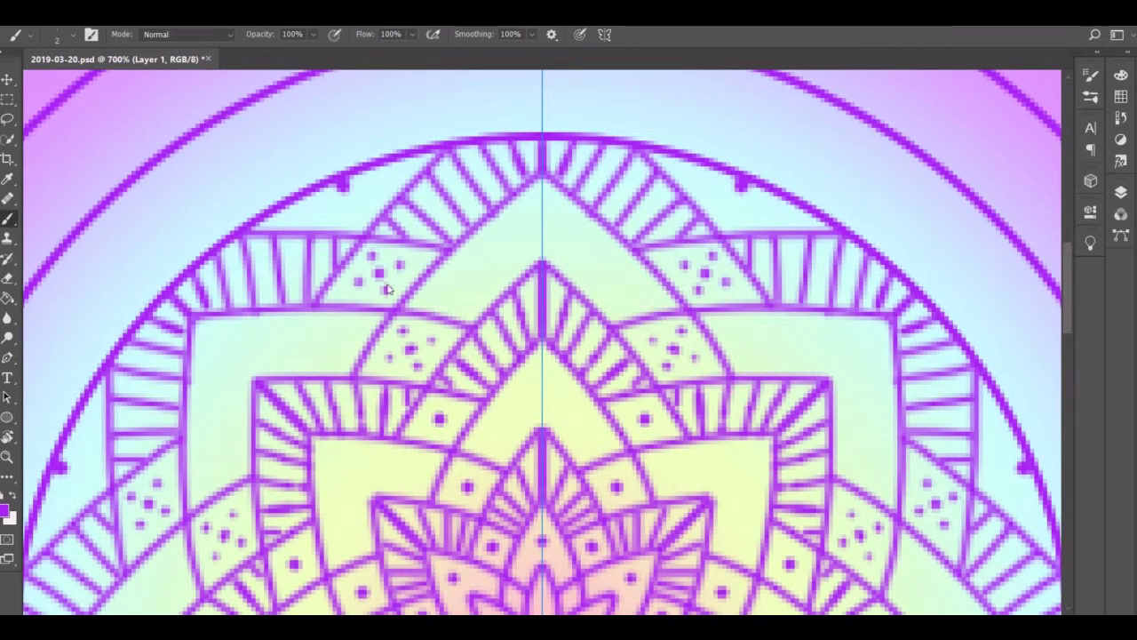
{"action": "key", "text": "ctrl+z"}
{"action": "key", "text": "ctrl+z"}
{"action": "key", "text": "ctrl+z"}
{"action": "key", "text": "ctrl+z"}
{"action": "key", "text": "ctrl+z"}
Set the brush to 1 px and draw a small square frame around a dot.
{"action": "left_click", "coordinate": [64, 35]}
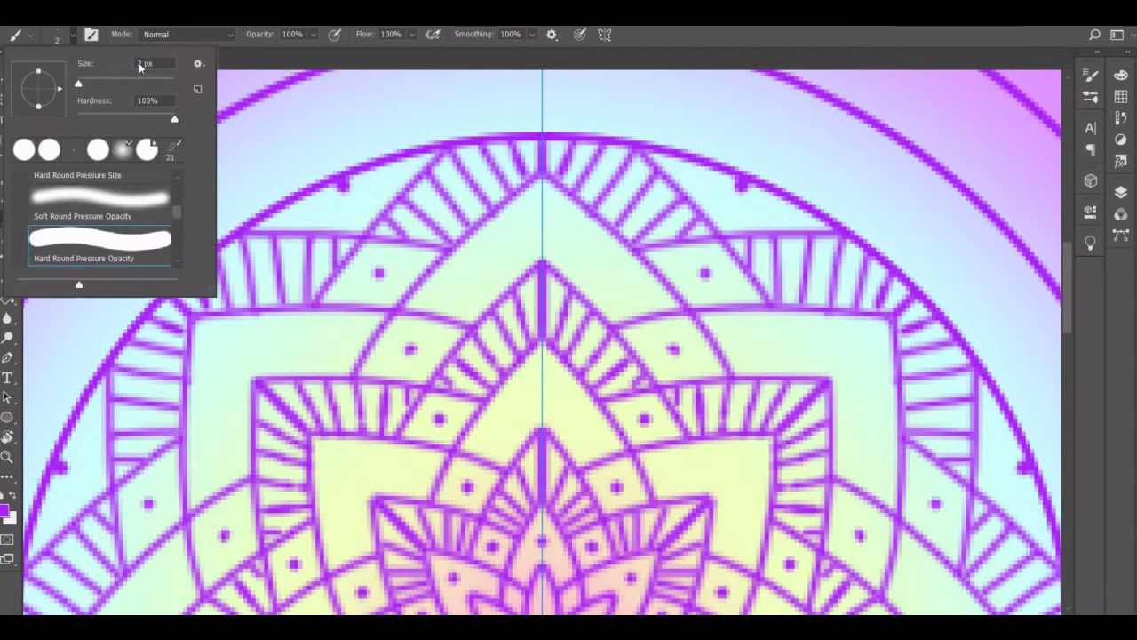
{"action": "type", "text": "1"}
{"action": "key", "text": "Return"}
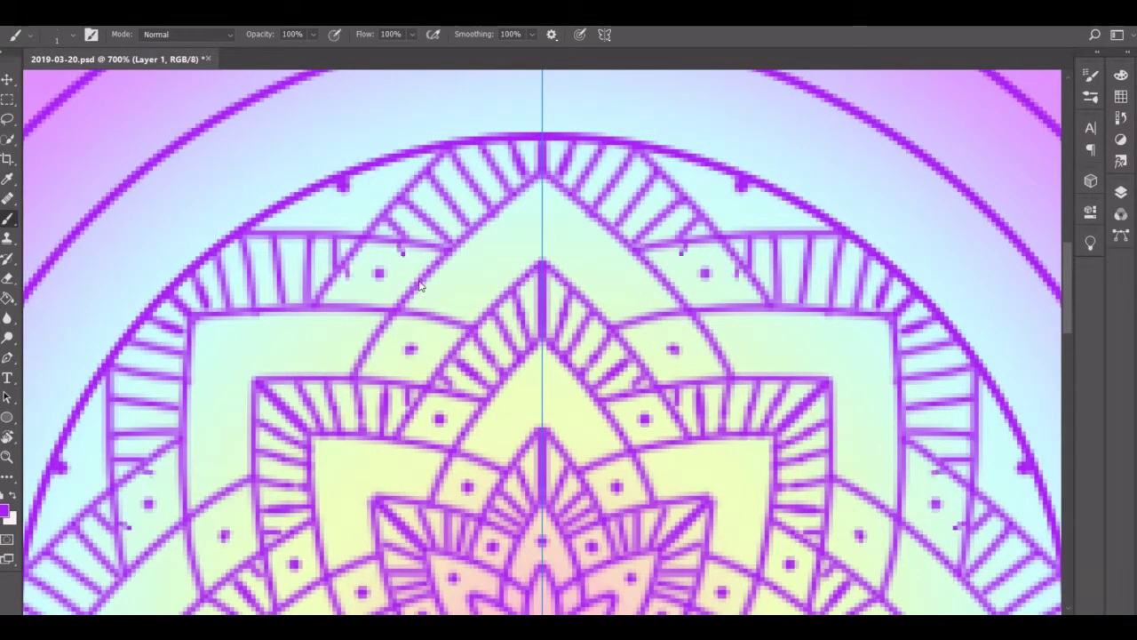
{"action": "mouse_move", "coordinate": [411, 276]}
{"action": "left_mouse_down"}
{"action": "mouse_move", "coordinate": [357, 303]}
{"action": "mouse_move", "coordinate": [398, 254]}
{"action": "left_mouse_up"}
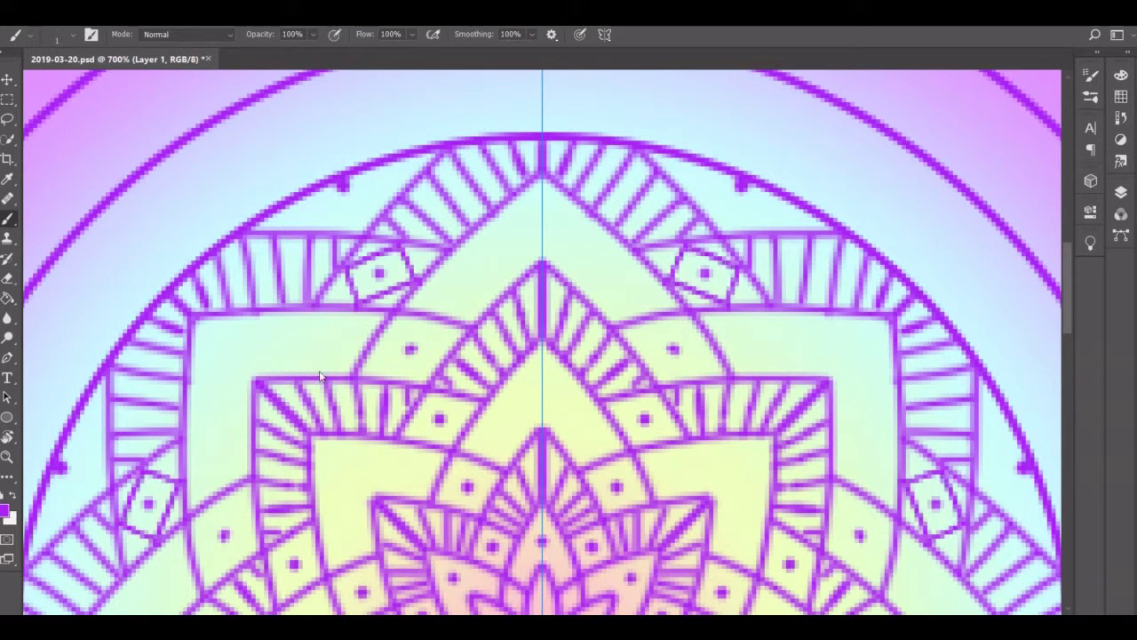
With a 2 px brush, add chevron, L-shaped and ray lines in the petals.
{"action": "left_click", "coordinate": [30, 34]}
{"action": "type", "text": "2"}
{"action": "key", "text": "Return"}
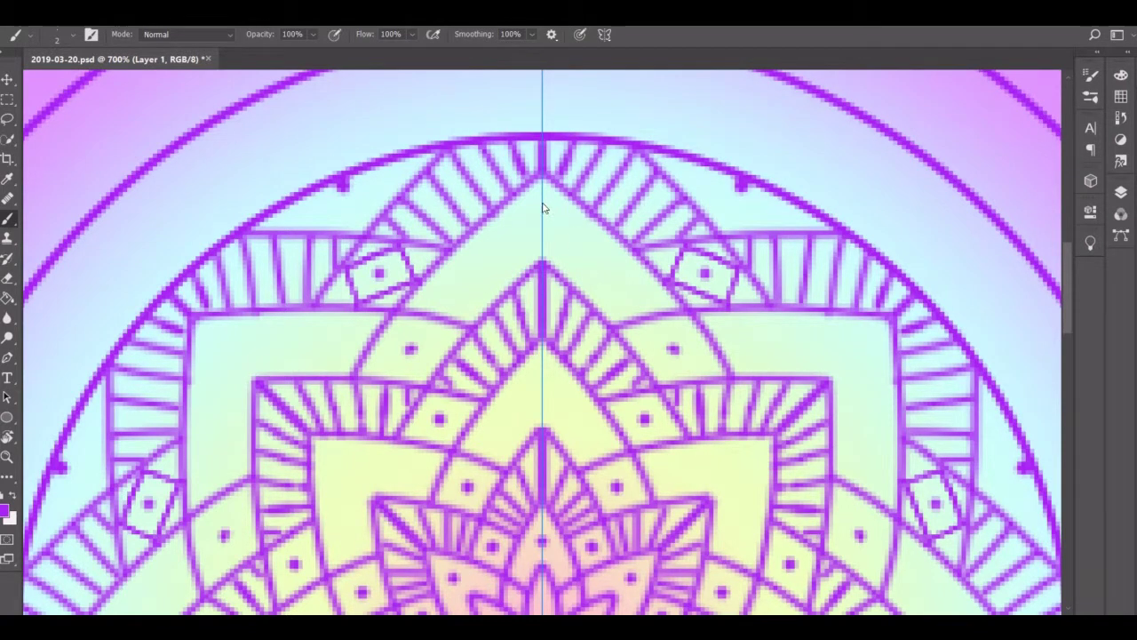
{"action": "left_click_drag", "start_coordinate": [577, 238], "coordinate": [640, 293]}
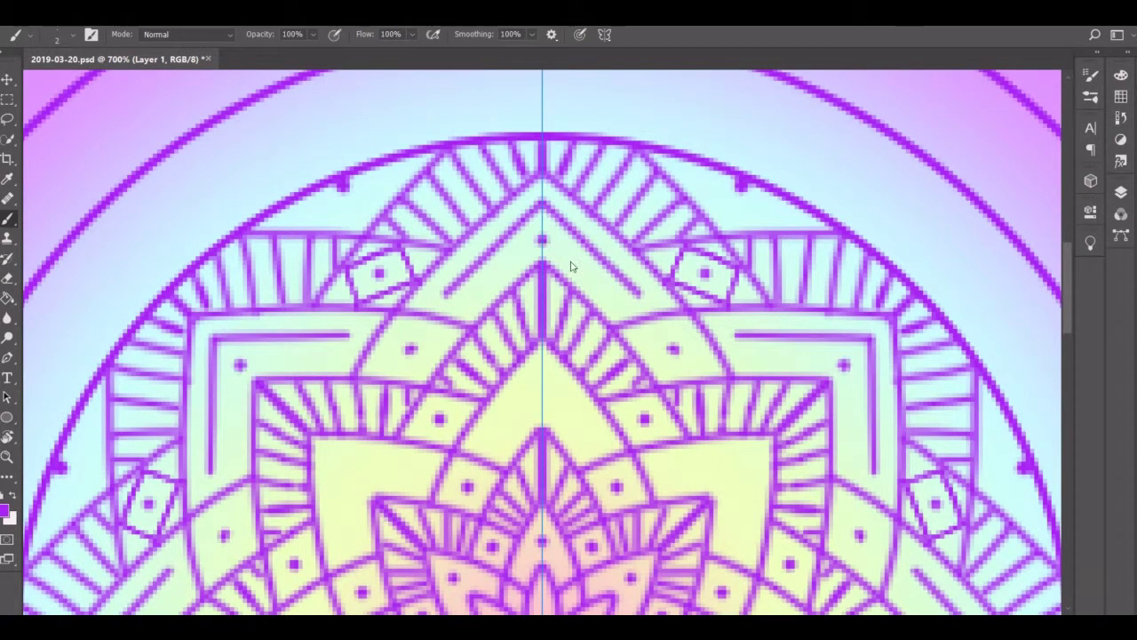
{"action": "mouse_move", "coordinate": [571, 266]}
{"action": "left_mouse_down"}
{"action": "mouse_move", "coordinate": [617, 310]}
{"action": "mouse_move", "coordinate": [584, 313]}
{"action": "left_mouse_up"}
{"action": "mouse_move", "coordinate": [544, 371]}
{"action": "left_mouse_down"}
{"action": "mouse_move", "coordinate": [602, 437]}
{"action": "mouse_move", "coordinate": [571, 438]}
{"action": "mouse_move", "coordinate": [582, 449]}
{"action": "left_mouse_up"}
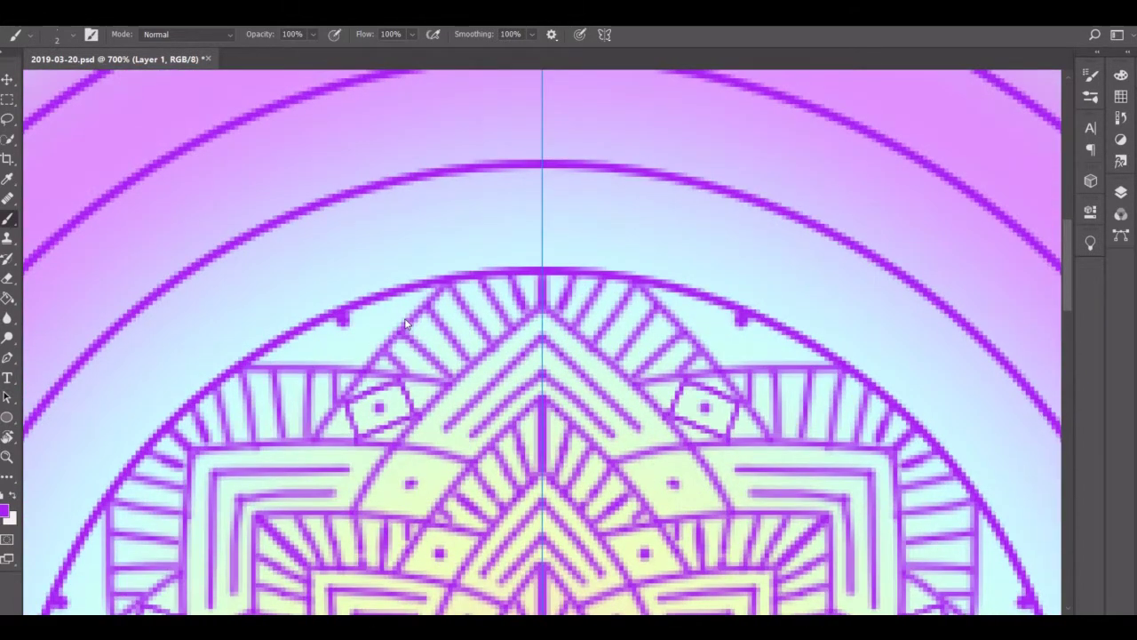
{"action": "mouse_move", "coordinate": [405, 323]}
{"action": "left_mouse_down"}
{"action": "mouse_move", "coordinate": [399, 299]}
{"action": "mouse_move", "coordinate": [373, 337]}
{"action": "mouse_move", "coordinate": [309, 362]}
{"action": "left_mouse_up"}
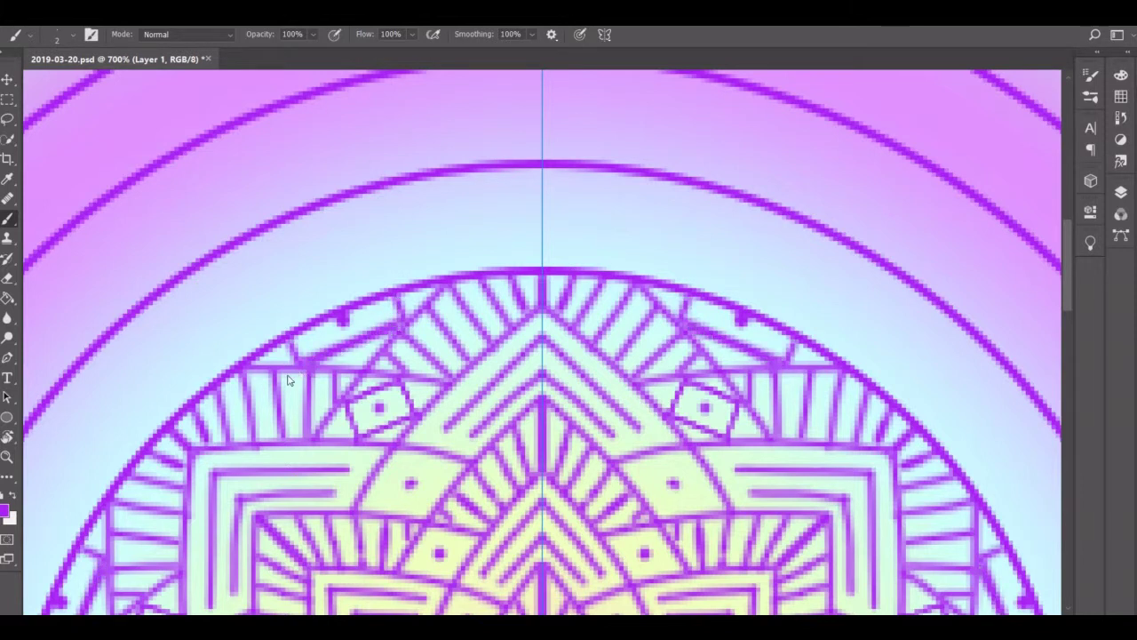
{"action": "left_click_drag", "start_coordinate": [429, 462], "coordinate": [449, 503]}
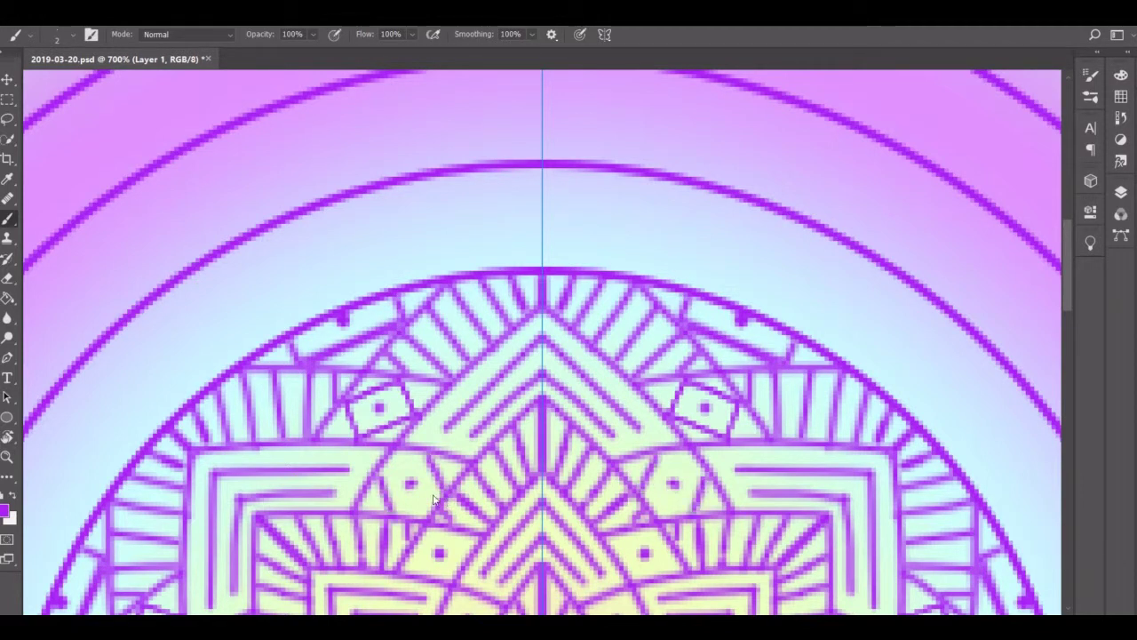
Switch the brush back to 1 px and scroll to reposition the view.
{"action": "left_click", "coordinate": [56, 36]}
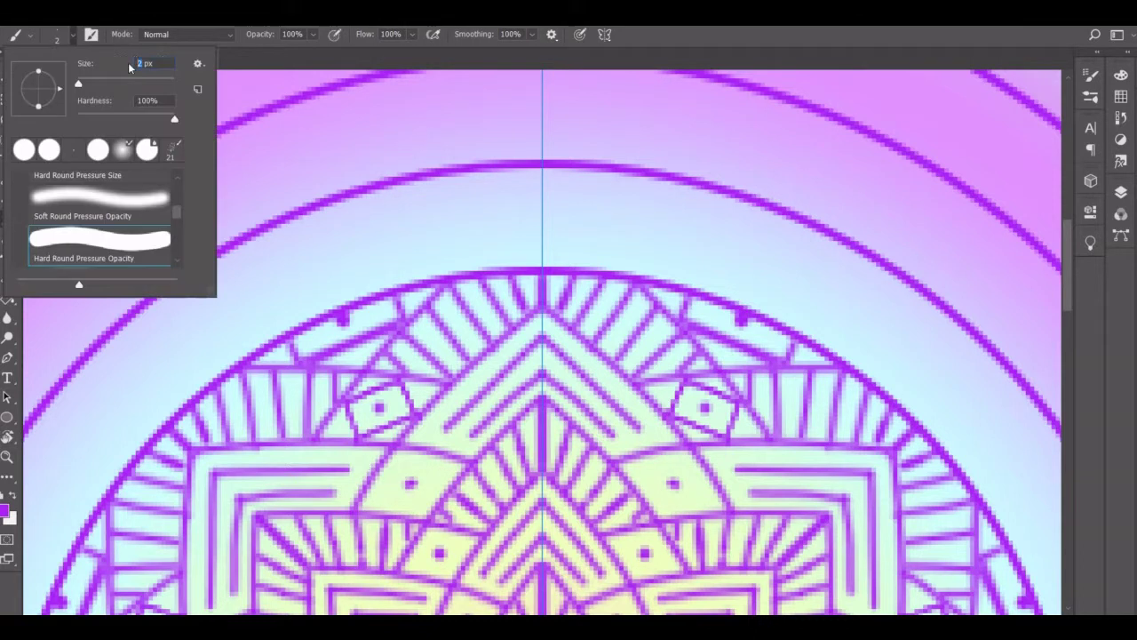
{"action": "type", "text": "1"}
{"action": "key", "text": "Return"}
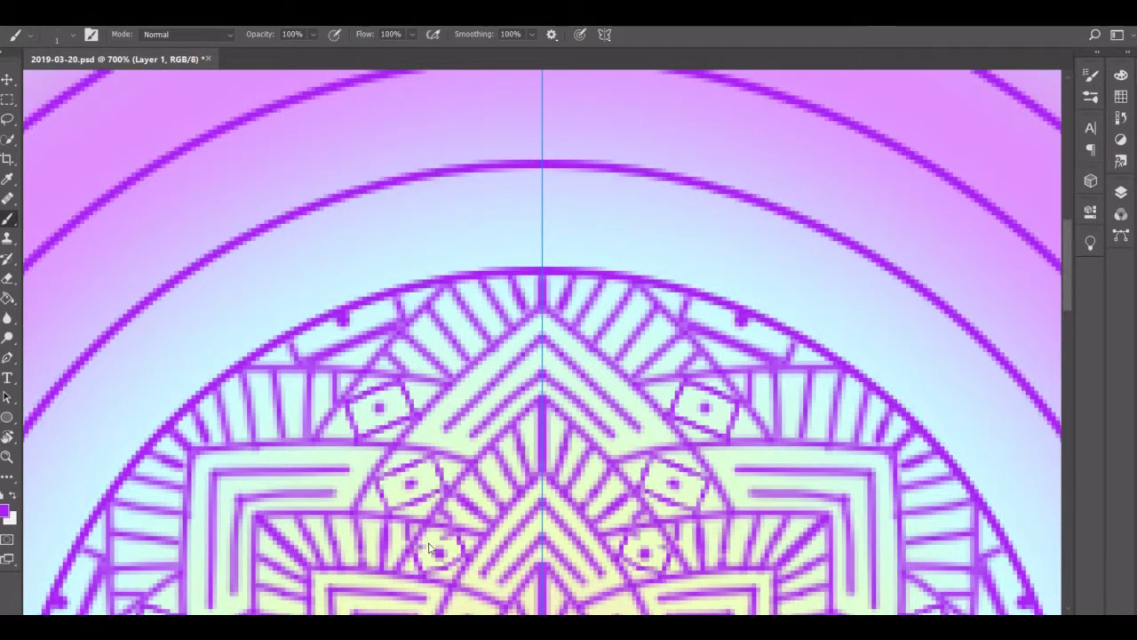
{"action": "scroll", "coordinate": [429, 548], "scroll_direction": "down", "scroll_amount": 1}
{"action": "scroll", "coordinate": [476, 491], "scroll_direction": "down", "scroll_amount": 4}
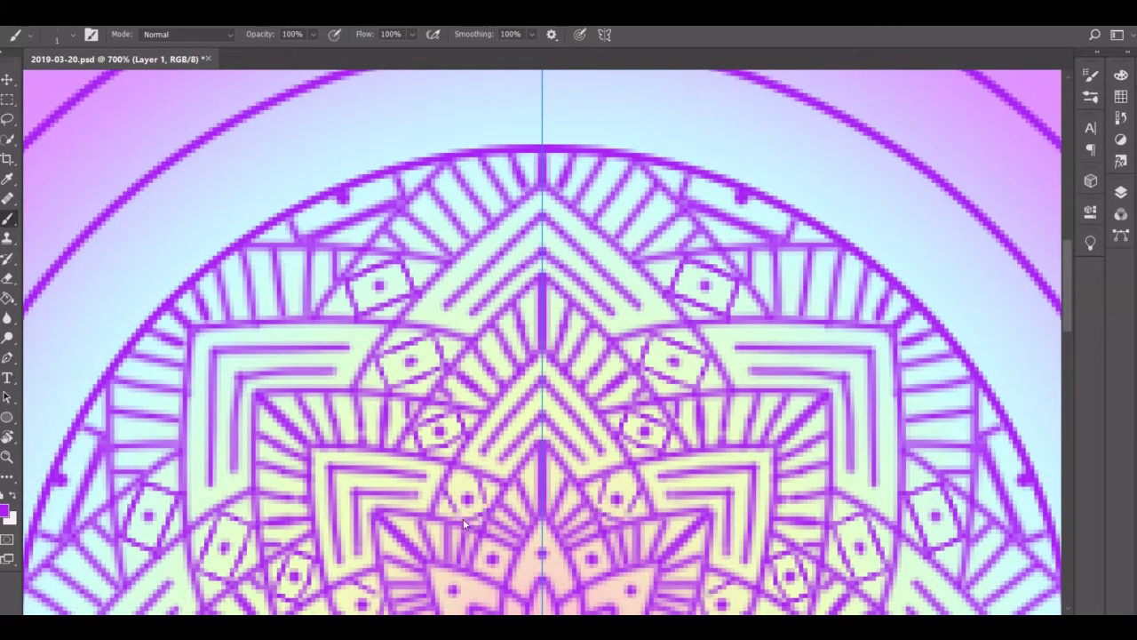
{"action": "scroll", "coordinate": [463, 518], "scroll_direction": "up", "scroll_amount": 5}
{"action": "left_click", "coordinate": [57, 35]}
Set the brush to 2 px and redraw the centre tulip under the arc.
{"action": "type", "text": "2"}
{"action": "key", "text": "Return"}
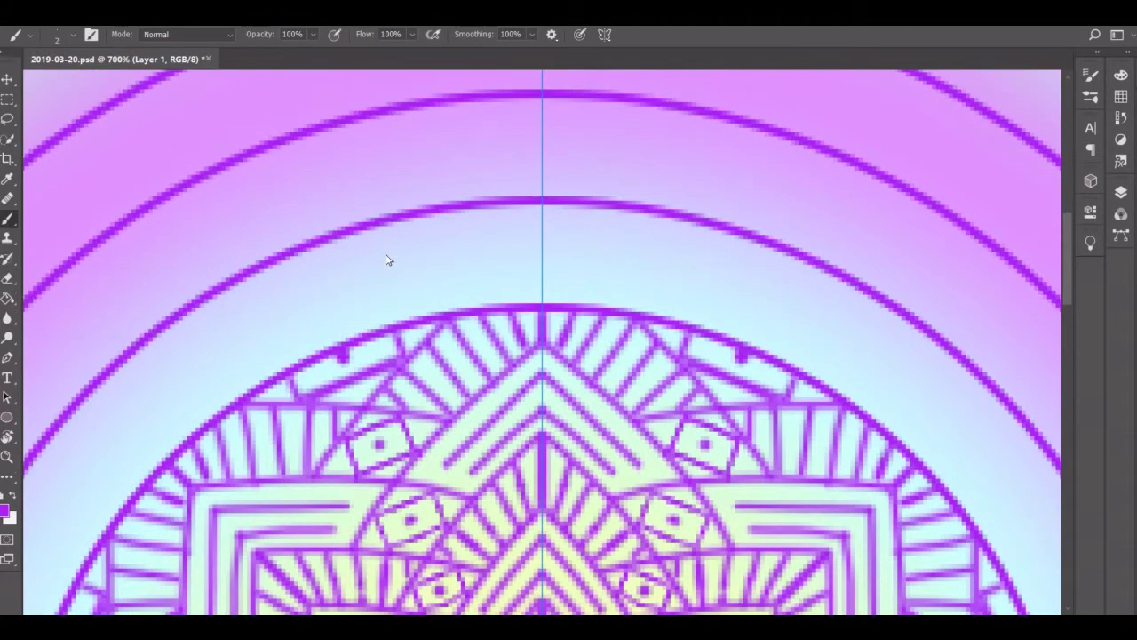
{"action": "mouse_move", "coordinate": [544, 224]}
{"action": "left_mouse_down"}
{"action": "mouse_move", "coordinate": [556, 246]}
{"action": "mouse_move", "coordinate": [581, 223]}
{"action": "mouse_move", "coordinate": [557, 289]}
{"action": "mouse_move", "coordinate": [530, 284]}
{"action": "left_mouse_up"}
{"action": "key", "text": "ctrl+z"}
{"action": "mouse_move", "coordinate": [545, 224]}
{"action": "left_mouse_down"}
{"action": "mouse_move", "coordinate": [566, 247]}
{"action": "mouse_move", "coordinate": [599, 228]}
{"action": "mouse_move", "coordinate": [599, 275]}
{"action": "mouse_move", "coordinate": [542, 298]}
{"action": "left_mouse_up"}
{"action": "mouse_move", "coordinate": [578, 233]}
{"action": "left_mouse_down"}
{"action": "mouse_move", "coordinate": [558, 230]}
{"action": "mouse_move", "coordinate": [576, 224]}
{"action": "left_mouse_up"}
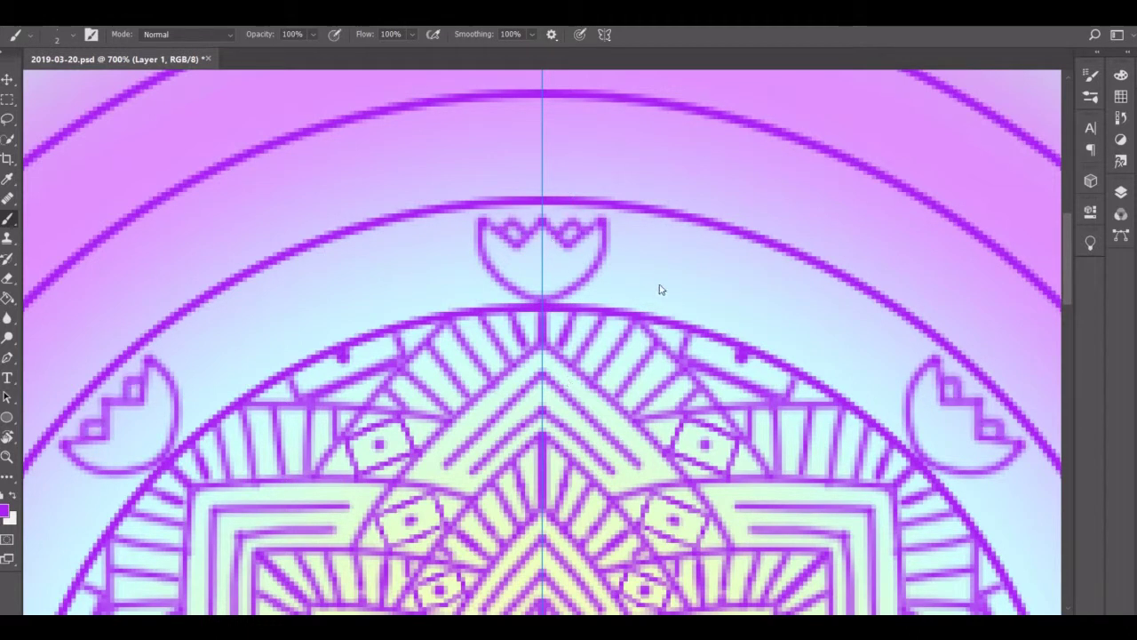
{"action": "key", "text": "ctrl+z"}
{"action": "key", "text": "ctrl+z"}
{"action": "key", "text": "ctrl+z"}
{"action": "key", "text": "ctrl+z"}
{"action": "key", "text": "ctrl+z"}
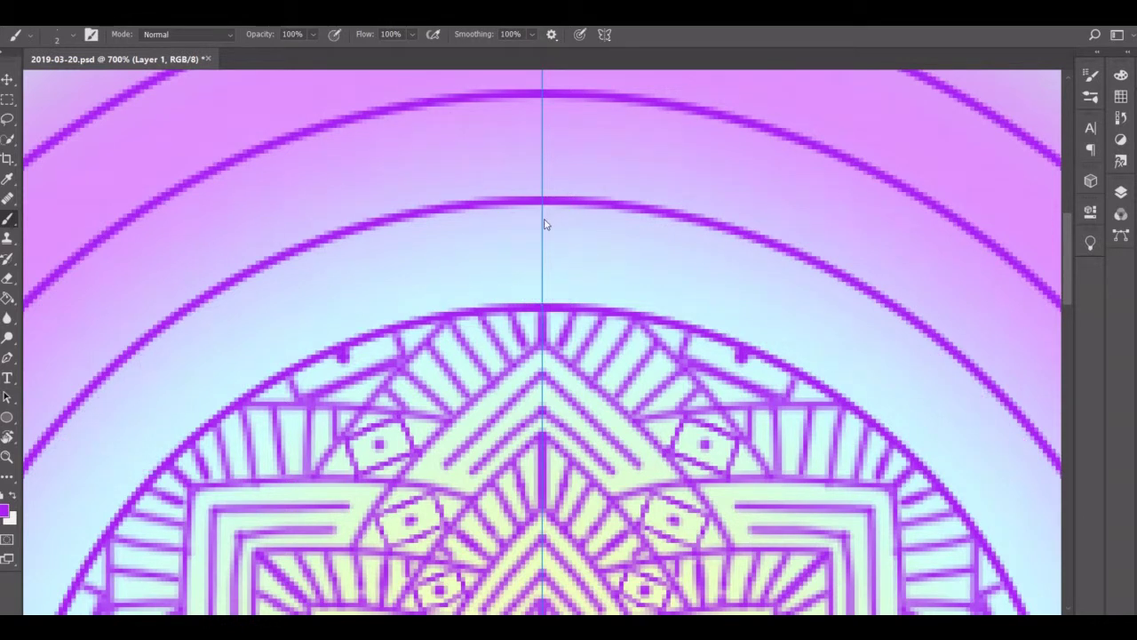
{"action": "mouse_move", "coordinate": [537, 231]}
{"action": "left_mouse_down"}
{"action": "mouse_move", "coordinate": [563, 238]}
{"action": "mouse_move", "coordinate": [581, 225]}
{"action": "mouse_move", "coordinate": [586, 252]}
{"action": "mouse_move", "coordinate": [543, 302]}
{"action": "left_mouse_up"}
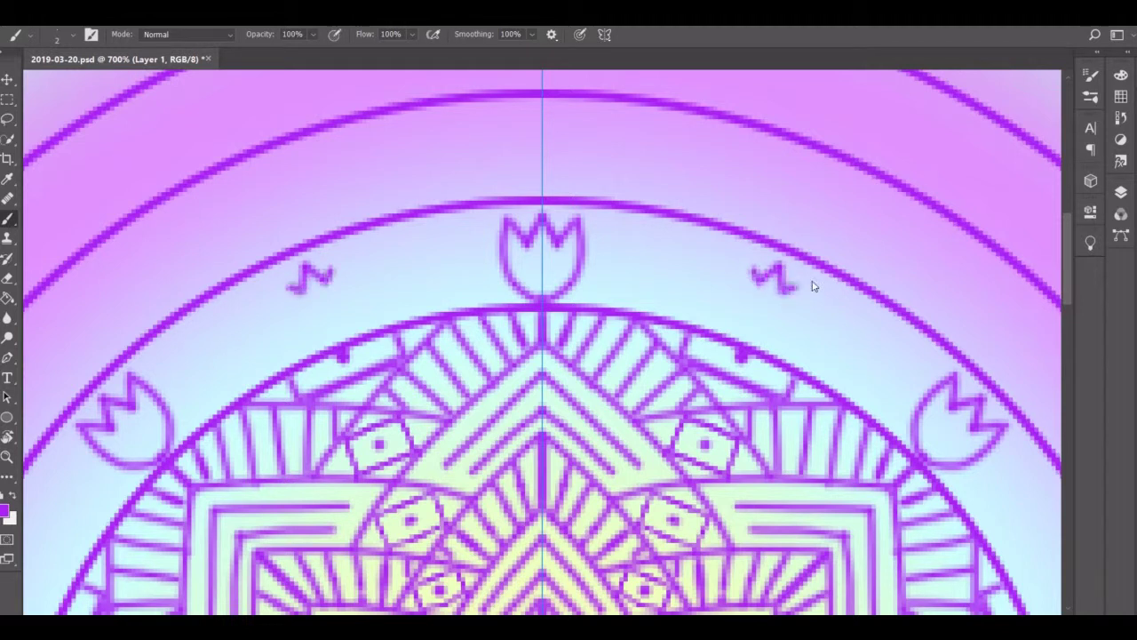
Complete the side tulips and draw leaves with veins between them.
{"action": "mouse_move", "coordinate": [810, 295]}
{"action": "left_mouse_down"}
{"action": "mouse_move", "coordinate": [769, 347]}
{"action": "mouse_move", "coordinate": [740, 343]}
{"action": "left_mouse_up"}
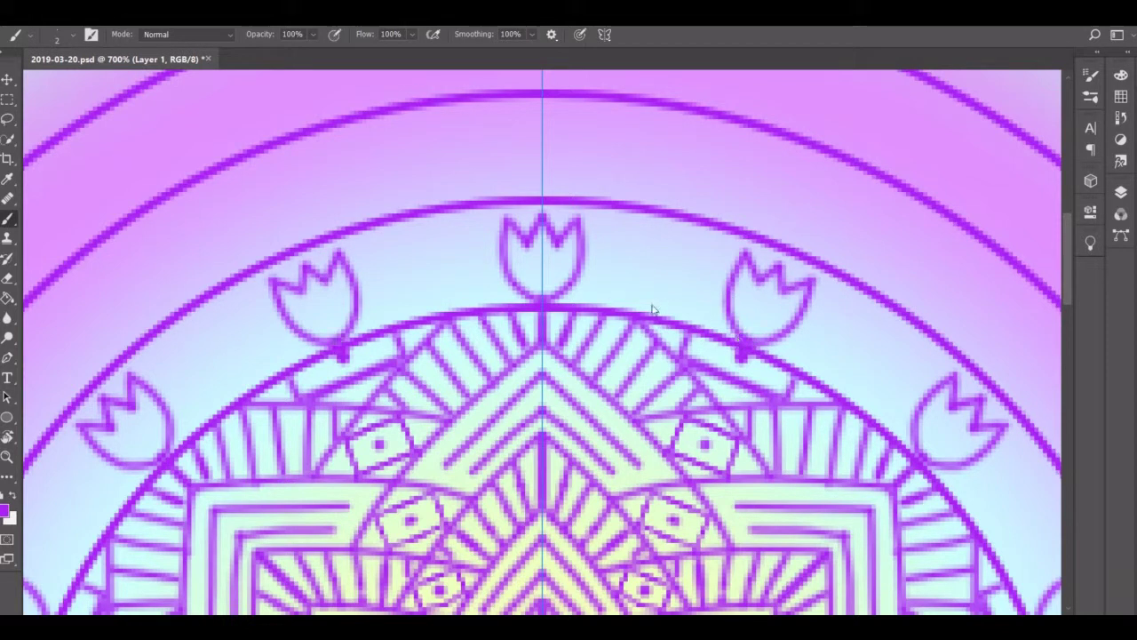
{"action": "mouse_move", "coordinate": [656, 322]}
{"action": "left_mouse_down"}
{"action": "mouse_move", "coordinate": [680, 300]}
{"action": "mouse_move", "coordinate": [667, 236]}
{"action": "left_mouse_up"}
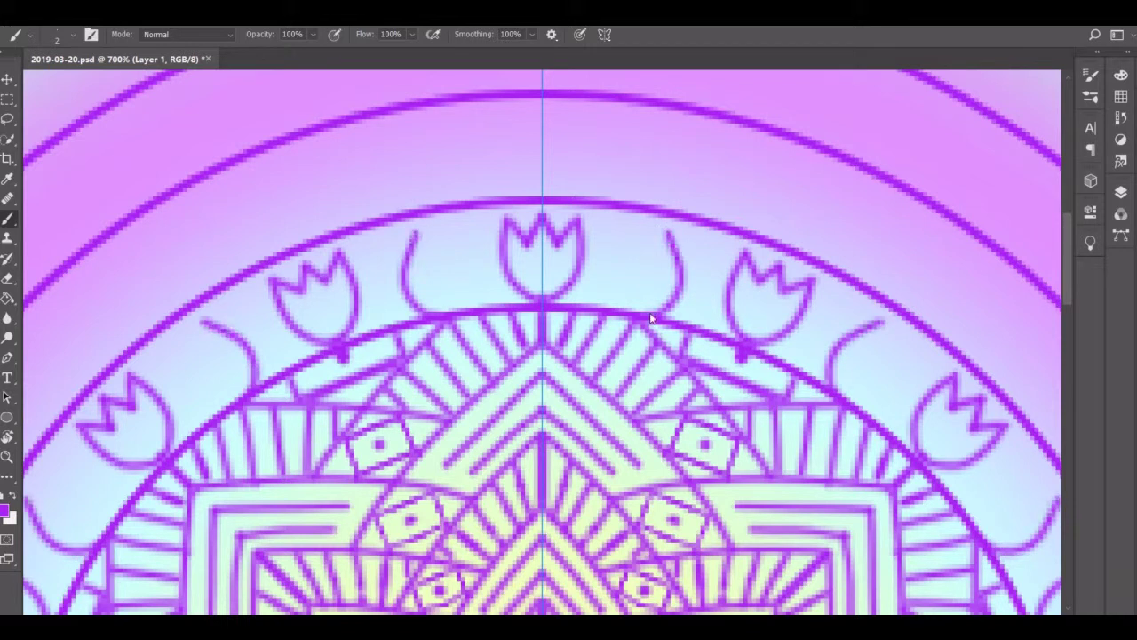
{"action": "mouse_move", "coordinate": [652, 320]}
{"action": "left_mouse_down"}
{"action": "mouse_move", "coordinate": [634, 267]}
{"action": "mouse_move", "coordinate": [659, 235]}
{"action": "mouse_move", "coordinate": [654, 311]}
{"action": "left_mouse_up"}
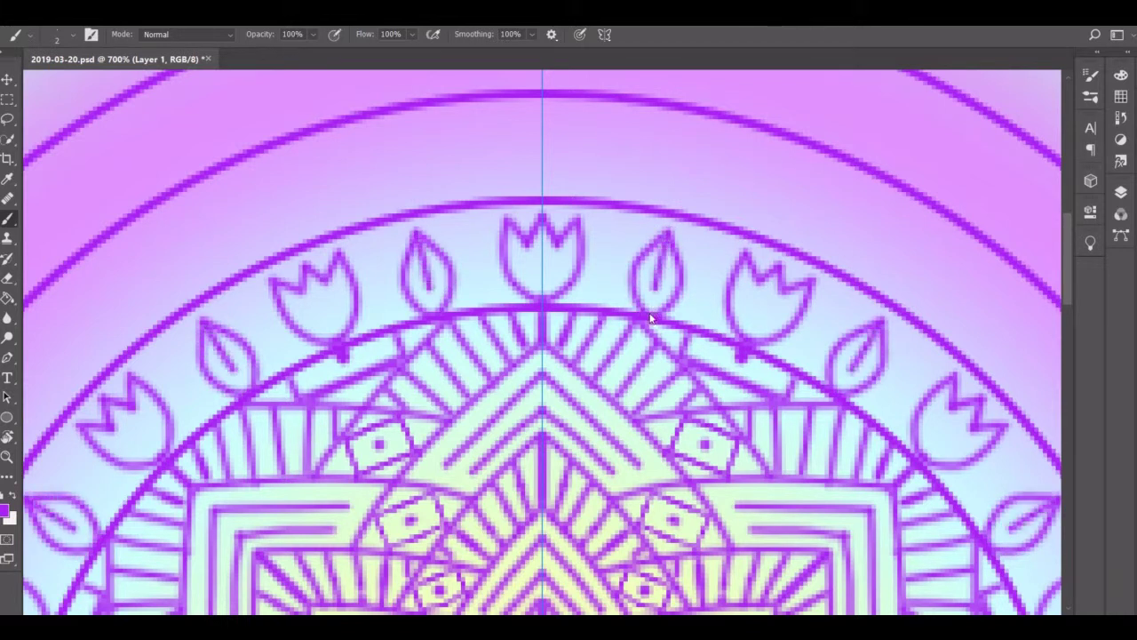
{"action": "left_click_drag", "start_coordinate": [680, 262], "coordinate": [653, 271]}
{"action": "key", "text": "ctrl+z"}
{"action": "key", "text": "ctrl+z"}
{"action": "key", "text": "ctrl+z"}
{"action": "key", "text": "ctrl+z"}
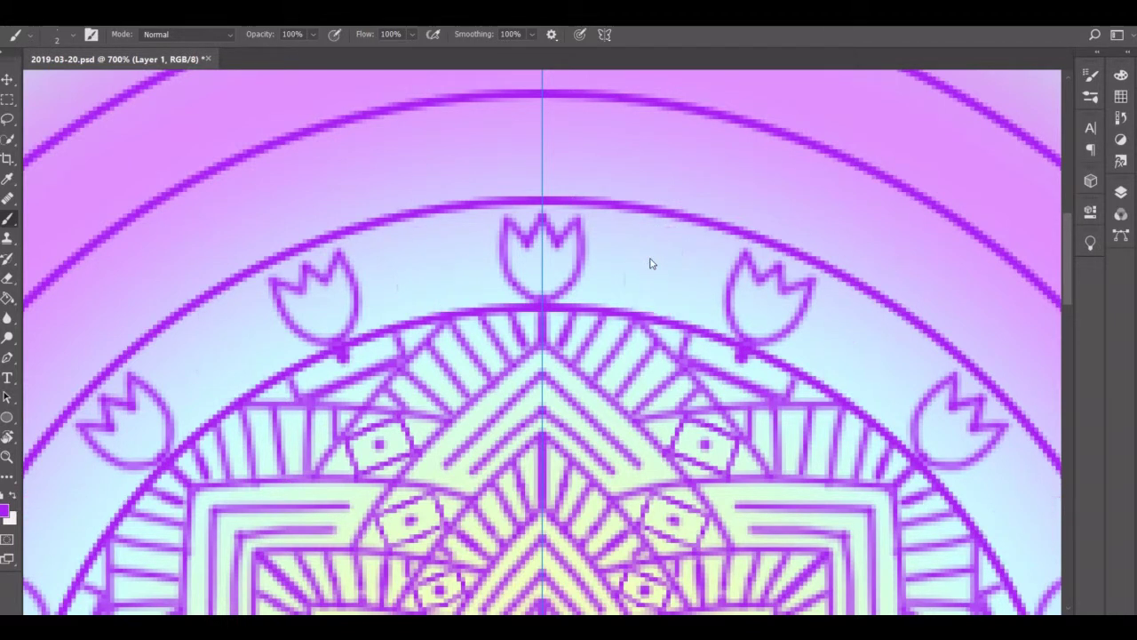
{"action": "left_click_drag", "start_coordinate": [653, 322], "coordinate": [662, 227]}
{"action": "mouse_move", "coordinate": [633, 311]}
{"action": "left_mouse_down"}
{"action": "mouse_move", "coordinate": [677, 222]}
{"action": "mouse_move", "coordinate": [648, 320]}
{"action": "left_mouse_up"}
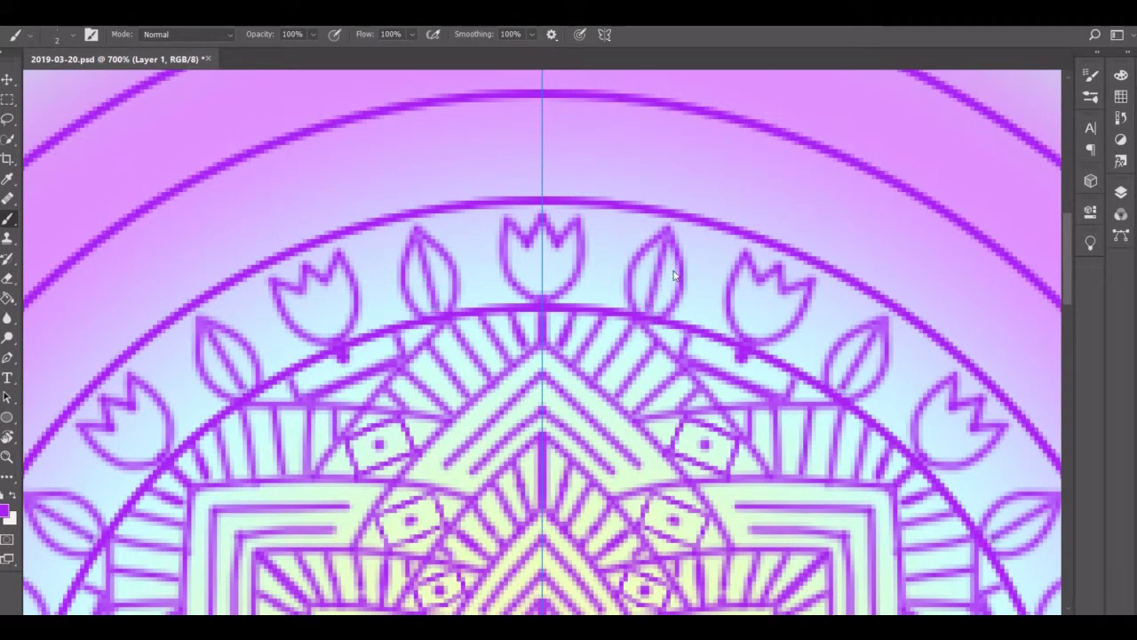
{"action": "left_click_drag", "start_coordinate": [674, 260], "coordinate": [658, 304]}
Give the tulip a small smile curve.
{"action": "scroll", "coordinate": [548, 338], "scroll_direction": "up", "scroll_amount": 2}
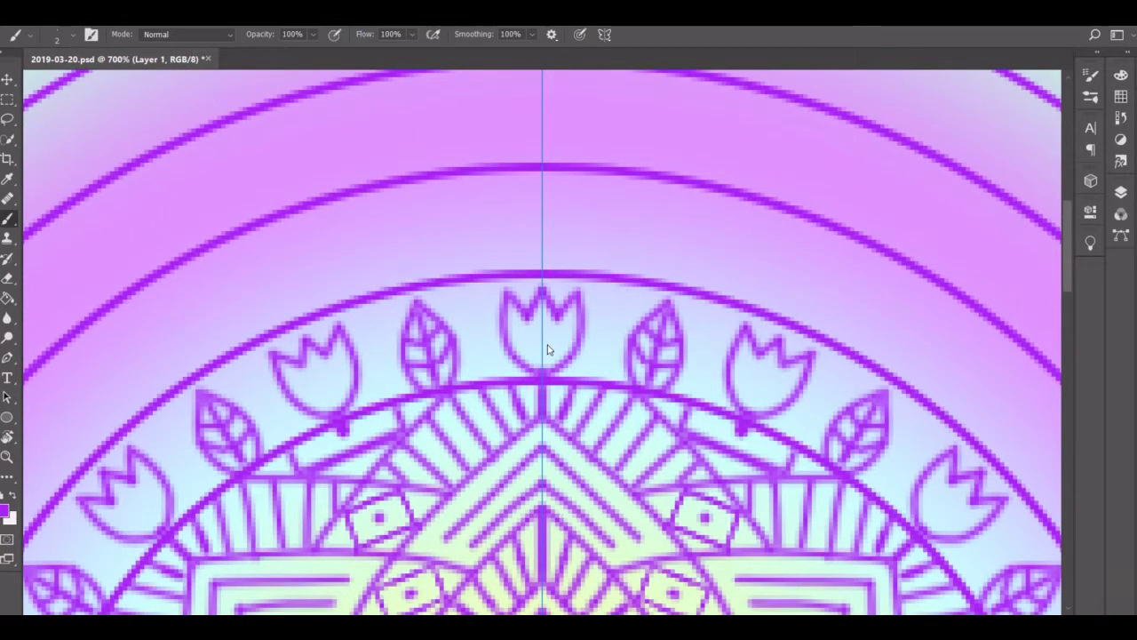
{"action": "mouse_move", "coordinate": [531, 338]}
{"action": "left_mouse_down"}
{"action": "mouse_move", "coordinate": [552, 338]}
{"action": "mouse_move", "coordinate": [604, 283]}
{"action": "left_mouse_up"}
{"action": "scroll", "coordinate": [538, 339], "scroll_direction": "up", "scroll_amount": 2}
Paint mirrored pairs of curls in the band above the tulip ring.
{"action": "key", "text": "ctrl+z"}
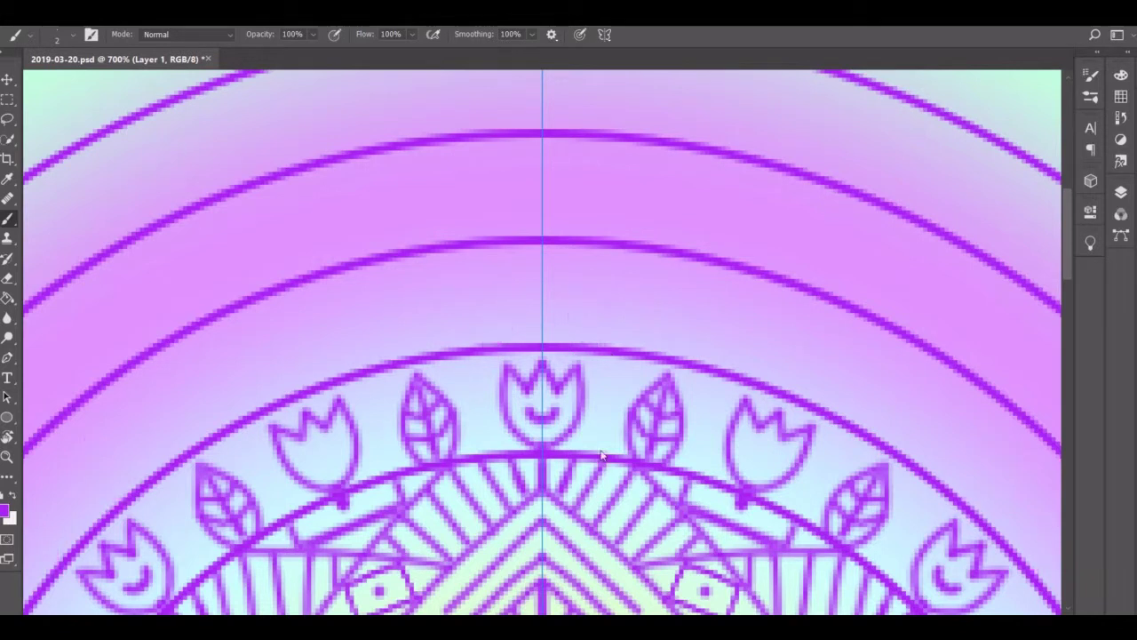
{"action": "left_click_drag", "start_coordinate": [569, 329], "coordinate": [600, 271]}
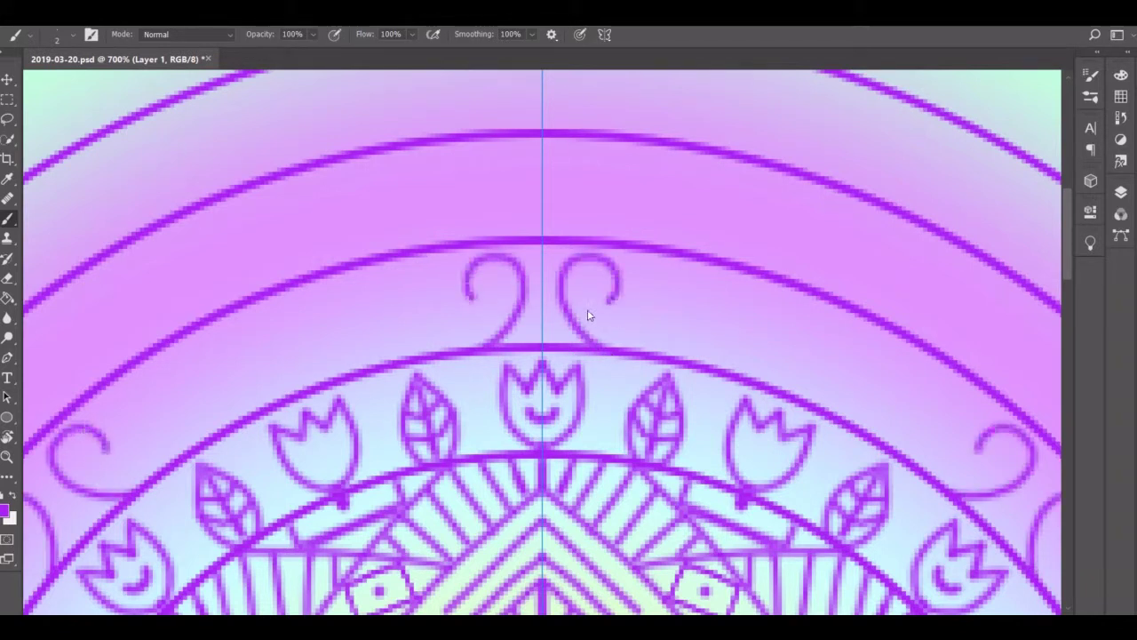
{"action": "key", "text": "ctrl+minus"}
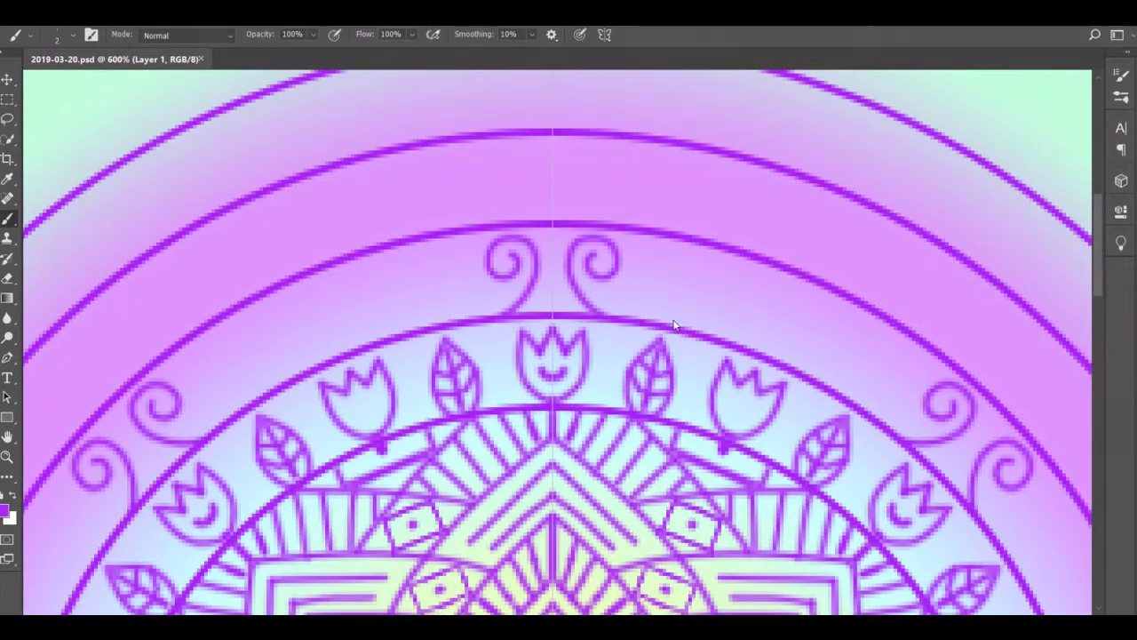
{"action": "mouse_move", "coordinate": [676, 324]}
{"action": "left_mouse_down"}
{"action": "mouse_move", "coordinate": [670, 255]}
{"action": "mouse_move", "coordinate": [680, 284]}
{"action": "left_mouse_up"}
{"action": "mouse_move", "coordinate": [729, 342]}
{"action": "left_mouse_down"}
{"action": "mouse_move", "coordinate": [756, 284]}
{"action": "mouse_move", "coordinate": [729, 292]}
{"action": "left_mouse_up"}
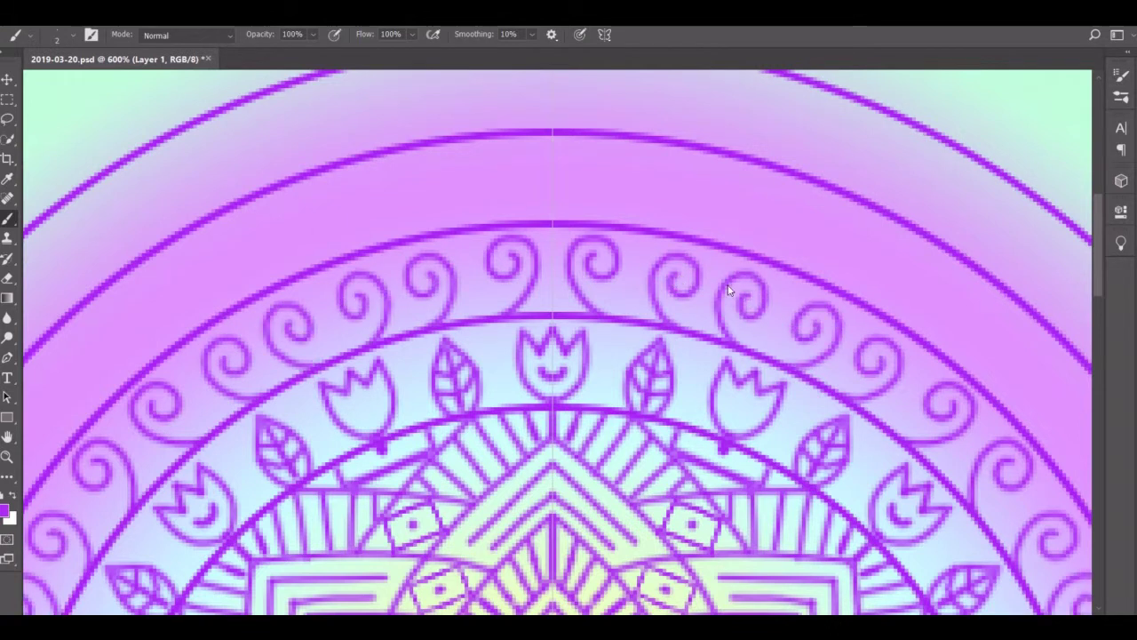
{"action": "scroll", "coordinate": [729, 293], "scroll_direction": "up", "scroll_amount": 2}
{"action": "left_click_drag", "start_coordinate": [587, 270], "coordinate": [633, 217]}
Start spiral curls in the outermost band, undoing misplaced U-shaped and hook strokes.
{"action": "key", "text": "ctrl+z"}
{"action": "mouse_move", "coordinate": [587, 177]}
{"action": "left_mouse_down"}
{"action": "mouse_move", "coordinate": [632, 145]}
{"action": "mouse_move", "coordinate": [594, 145]}
{"action": "left_mouse_up"}
{"action": "key", "text": "ctrl+z"}
{"action": "mouse_move", "coordinate": [675, 191]}
{"action": "left_mouse_down"}
{"action": "mouse_move", "coordinate": [698, 177]}
{"action": "mouse_move", "coordinate": [691, 151]}
{"action": "left_mouse_up"}
{"action": "left_click_drag", "start_coordinate": [751, 204], "coordinate": [778, 165]}
{"action": "key", "text": "ctrl+z"}
{"action": "key", "text": "ctrl+z"}
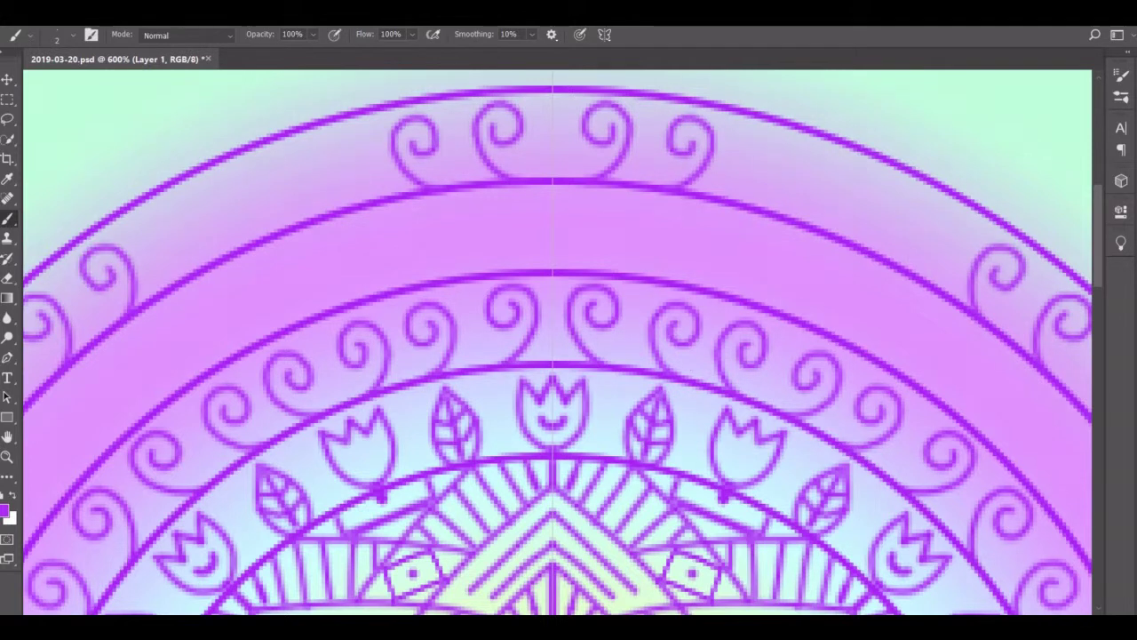
{"action": "left_click_drag", "start_coordinate": [732, 206], "coordinate": [749, 160]}
{"action": "key", "text": "ctrl+z"}
Finish the row of spiral curls around the outermost band.
{"action": "mouse_move", "coordinate": [730, 200]}
{"action": "left_mouse_down"}
{"action": "mouse_move", "coordinate": [743, 160]}
{"action": "mouse_move", "coordinate": [832, 193]}
{"action": "mouse_move", "coordinate": [790, 229]}
{"action": "left_mouse_up"}
{"action": "key", "text": "ctrl+z"}
{"action": "key", "text": "ctrl+z"}
{"action": "key", "text": "ctrl+z"}
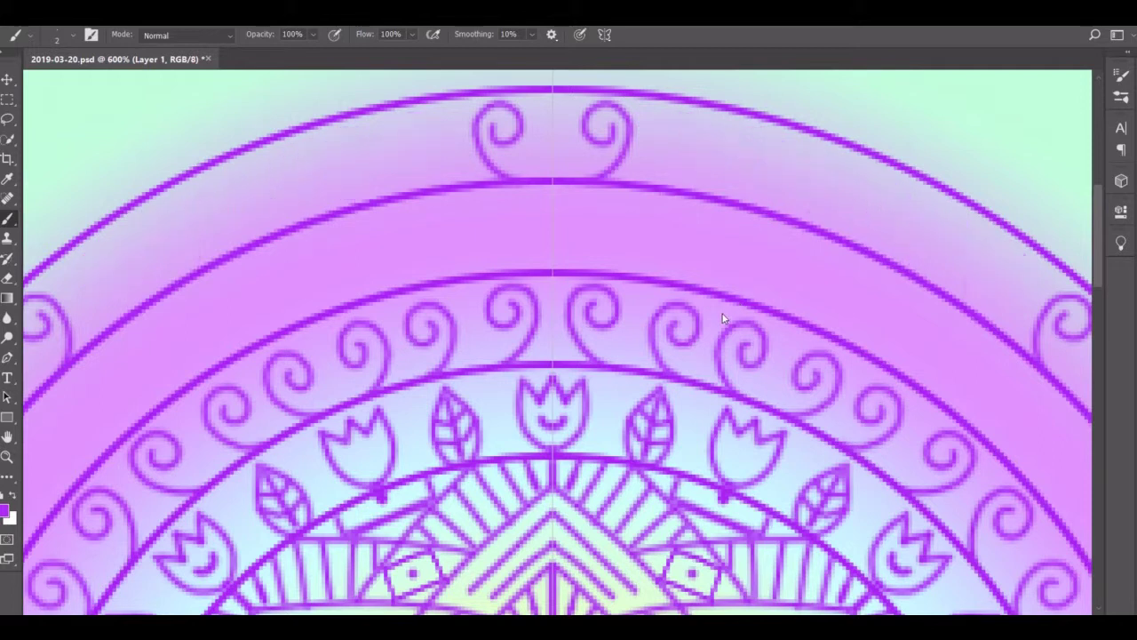
{"action": "left_click_drag", "start_coordinate": [676, 190], "coordinate": [691, 132]}
{"action": "mouse_move", "coordinate": [780, 216]}
{"action": "left_mouse_down"}
{"action": "mouse_move", "coordinate": [781, 191]}
{"action": "mouse_move", "coordinate": [804, 164]}
{"action": "left_mouse_up"}
{"action": "key", "text": "ctrl+z"}
{"action": "key", "text": "ctrl+z"}
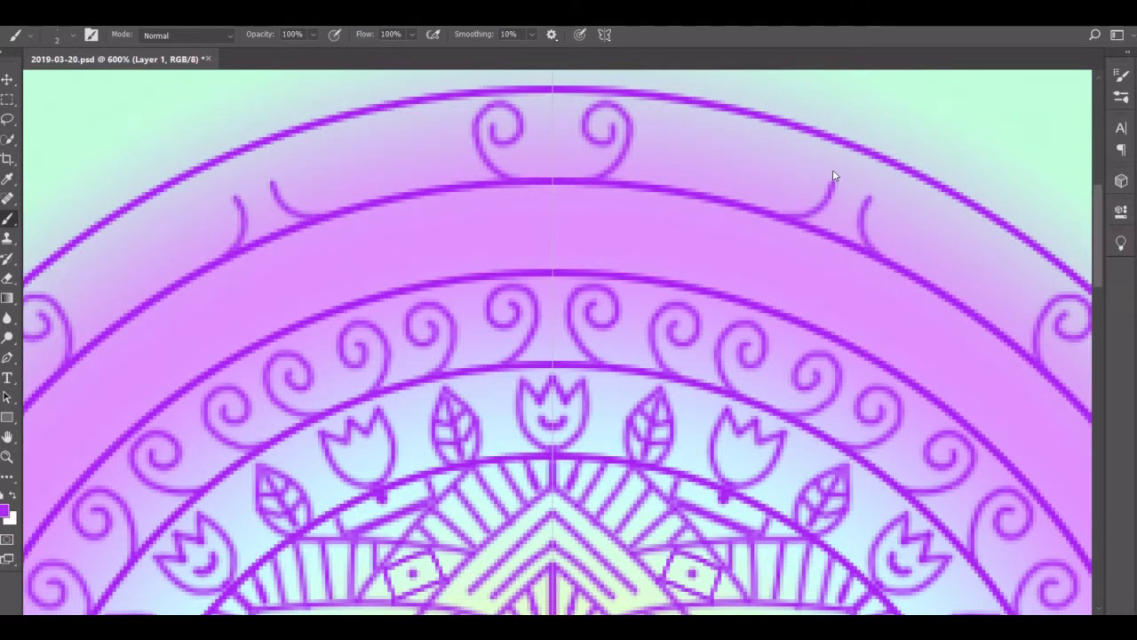
{"action": "left_click_drag", "start_coordinate": [732, 204], "coordinate": [755, 162]}
{"action": "left_click_drag", "start_coordinate": [655, 170], "coordinate": [682, 137]}
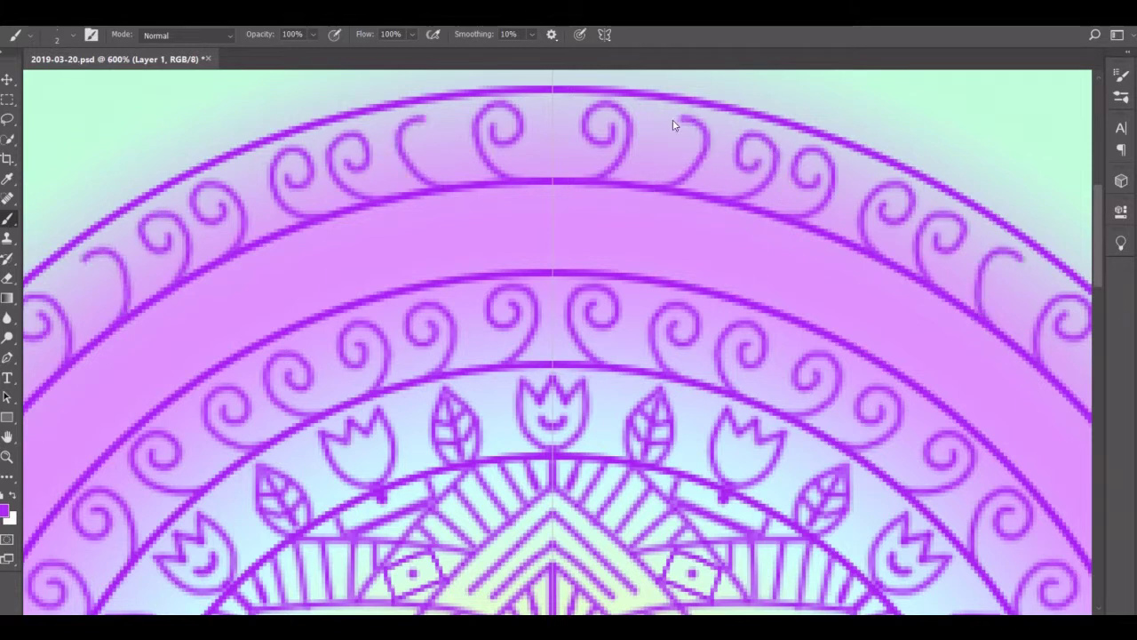
Draw a vertical line and a fan of rays from the top apex.
{"action": "left_click_drag", "start_coordinate": [552, 188], "coordinate": [553, 254]}
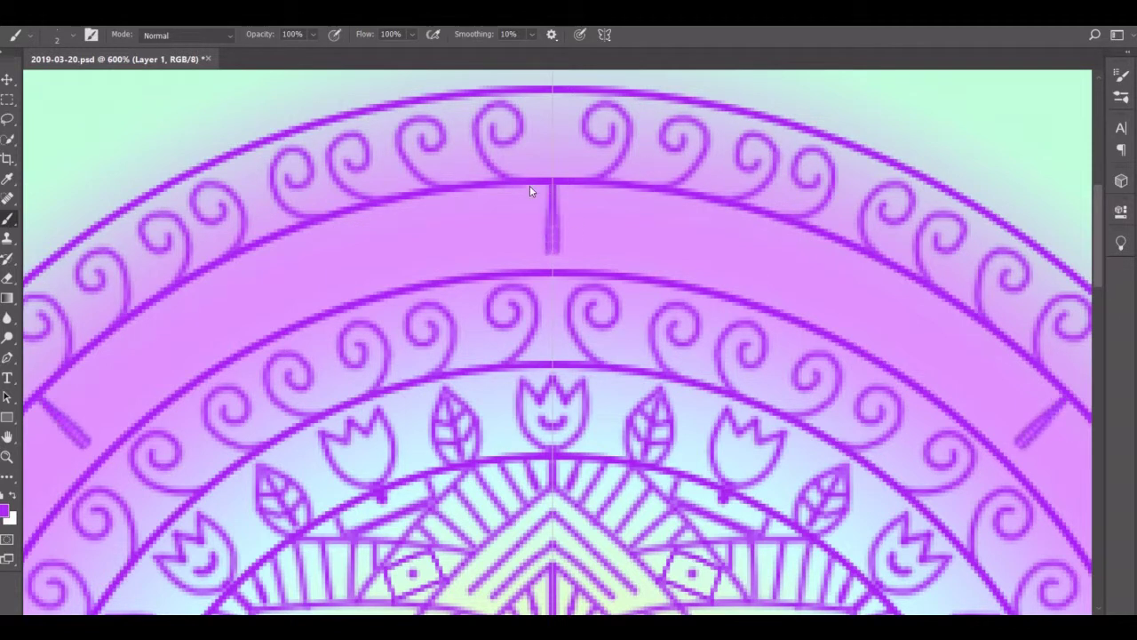
{"action": "key", "text": "ctrl+z"}
{"action": "left_click_drag", "start_coordinate": [552, 185], "coordinate": [552, 267]}
{"action": "key", "text": "ctrl+z"}
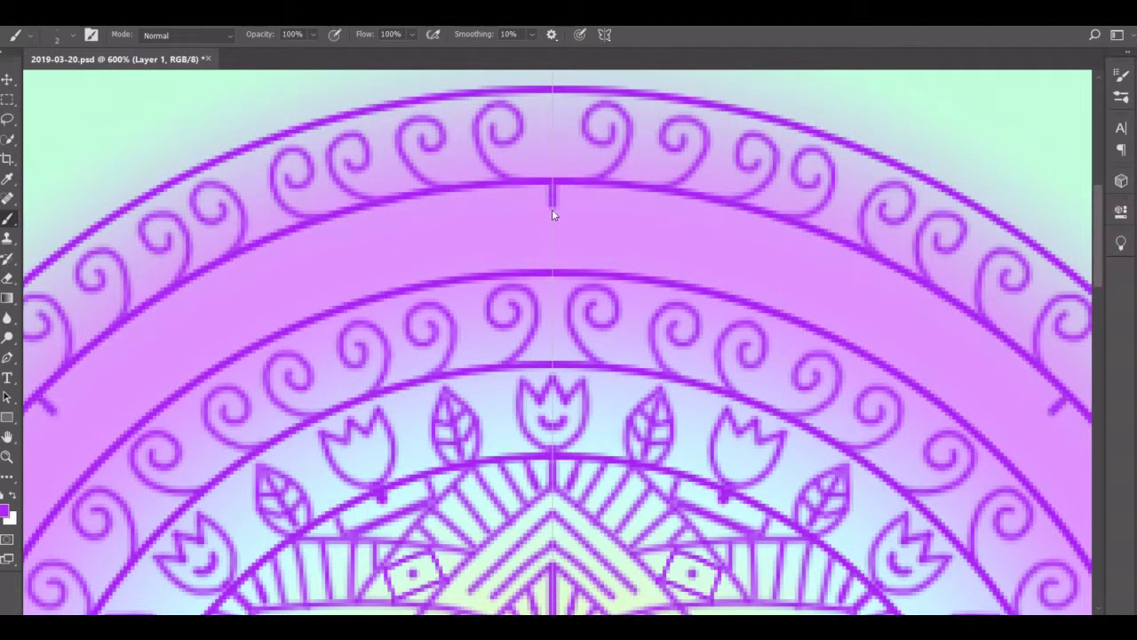
{"action": "mouse_move", "coordinate": [553, 184]}
{"action": "left_mouse_down"}
{"action": "mouse_move", "coordinate": [553, 269]}
{"action": "mouse_move", "coordinate": [613, 253]}
{"action": "left_mouse_up"}
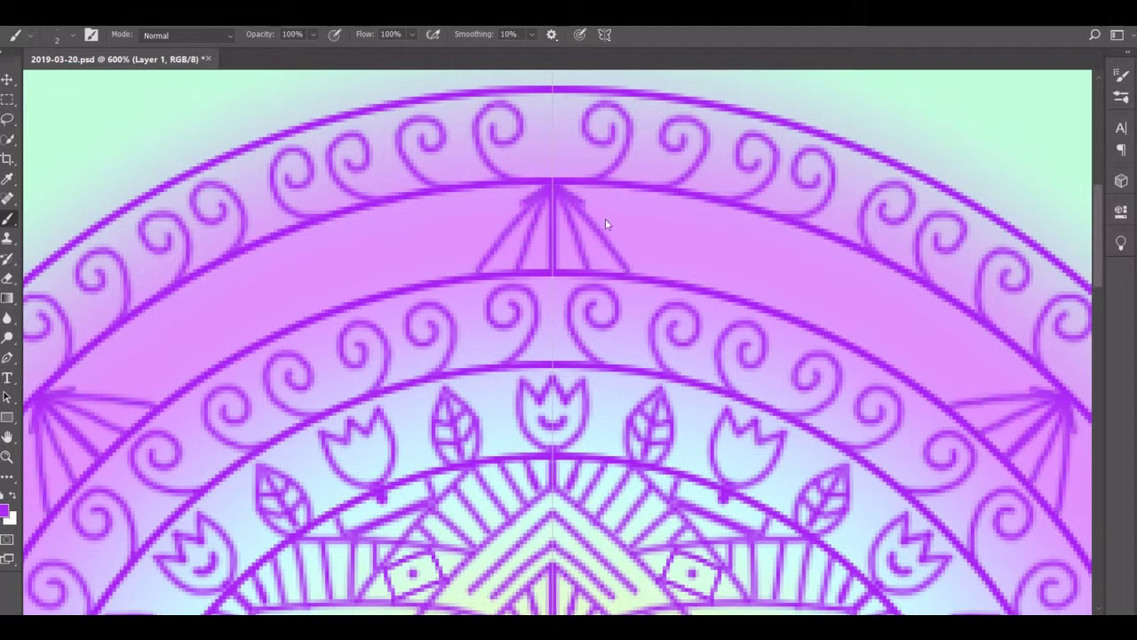
{"action": "mouse_move", "coordinate": [552, 185]}
{"action": "left_mouse_down"}
{"action": "mouse_move", "coordinate": [657, 271]}
{"action": "mouse_move", "coordinate": [810, 322]}
{"action": "left_mouse_up"}
Fan rays down from the side apex and place a small dot between fans.
{"action": "mouse_move", "coordinate": [828, 239]}
{"action": "left_mouse_down"}
{"action": "mouse_move", "coordinate": [800, 307]}
{"action": "mouse_move", "coordinate": [773, 298]}
{"action": "mouse_move", "coordinate": [876, 304]}
{"action": "mouse_move", "coordinate": [675, 283]}
{"action": "left_mouse_up"}
{"action": "left_click_drag", "start_coordinate": [828, 238], "coordinate": [641, 275]}
{"action": "left_click_drag", "start_coordinate": [828, 238], "coordinate": [610, 272]}
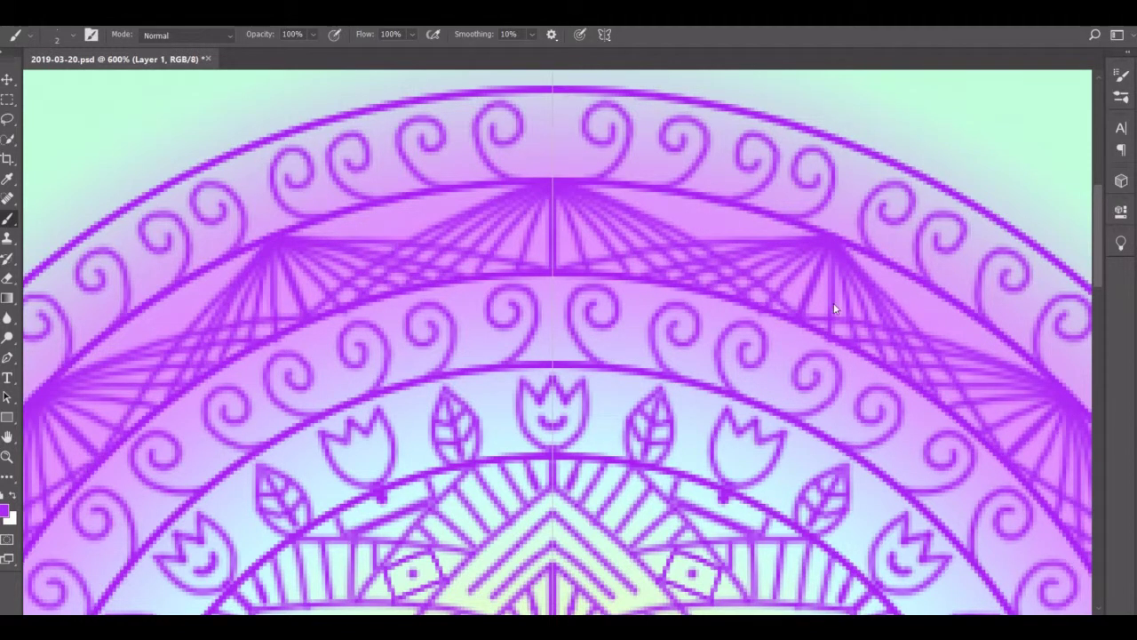
{"action": "left_click", "coordinate": [935, 317]}
Add one more dot, then draw a pointed petal above the outer ring.
{"action": "left_click", "coordinate": [701, 220]}
{"action": "scroll", "coordinate": [314, 524], "scroll_direction": "up", "scroll_amount": 3}
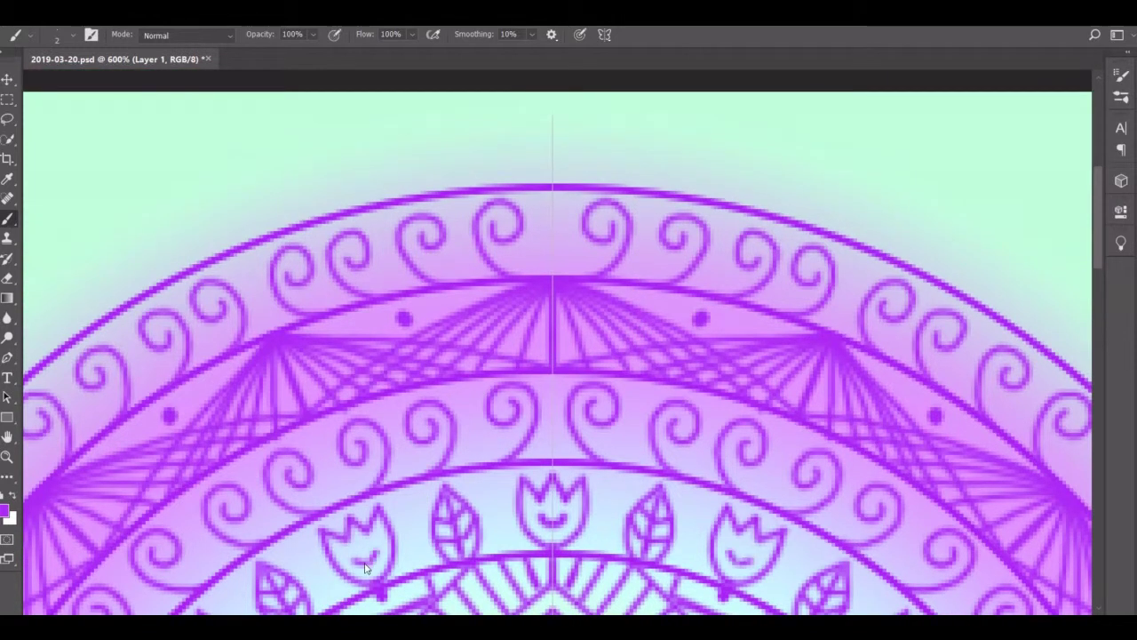
{"action": "scroll", "coordinate": [364, 552], "scroll_direction": "up", "scroll_amount": 1}
{"action": "left_click_drag", "start_coordinate": [546, 196], "coordinate": [528, 140]}
{"action": "left_click_drag", "start_coordinate": [837, 223], "coordinate": [881, 233]}
{"action": "key", "text": "ctrl+z"}
{"action": "key", "text": "ctrl+z"}
Draw pointed petals and small loops along the outer edge, discarding hook attempts.
{"action": "left_click_drag", "start_coordinate": [840, 266], "coordinate": [871, 206]}
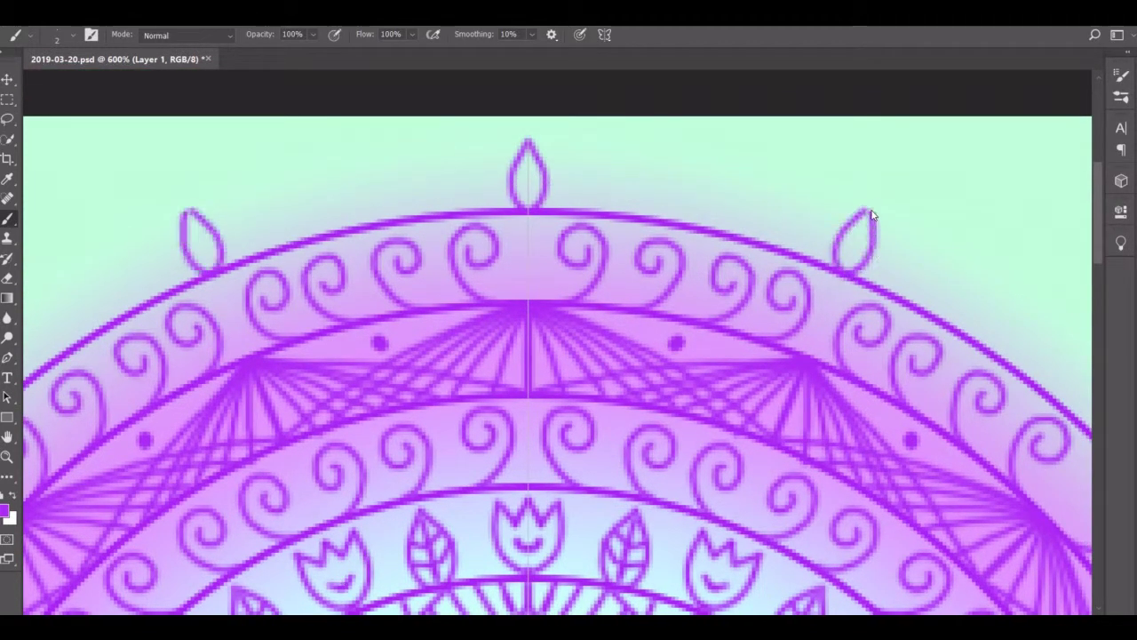
{"action": "left_click_drag", "start_coordinate": [698, 231], "coordinate": [717, 169]}
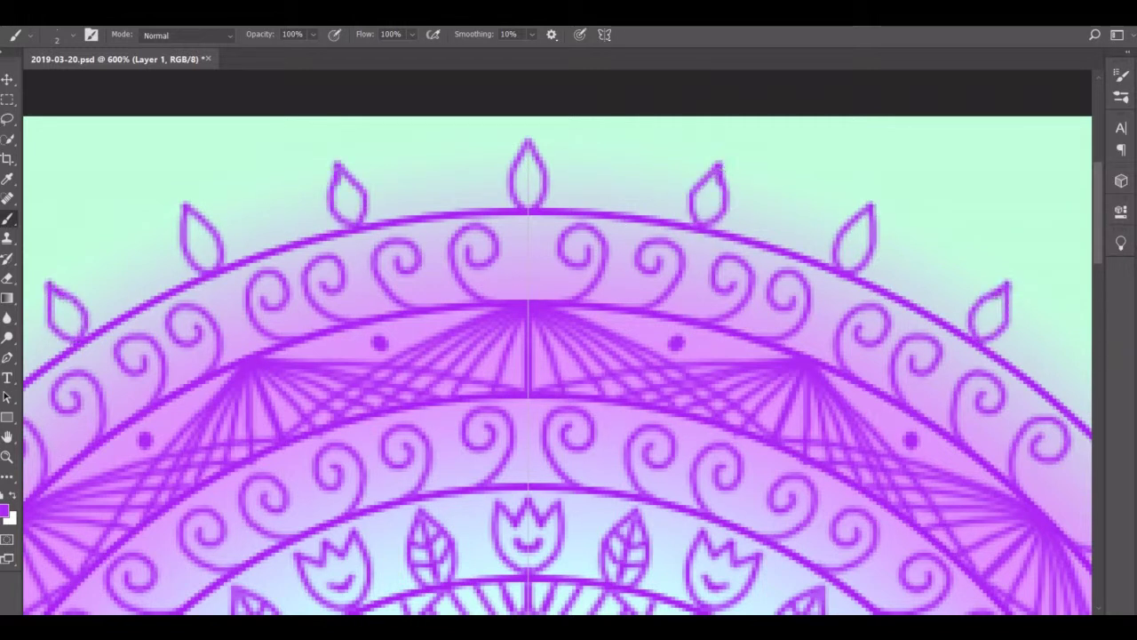
{"action": "key", "text": "ctrl+z"}
{"action": "mouse_move", "coordinate": [700, 229]}
{"action": "left_mouse_down"}
{"action": "mouse_move", "coordinate": [734, 200]}
{"action": "mouse_move", "coordinate": [726, 169]}
{"action": "left_mouse_up"}
{"action": "key", "text": "ctrl+z"}
{"action": "key", "text": "ctrl+z"}
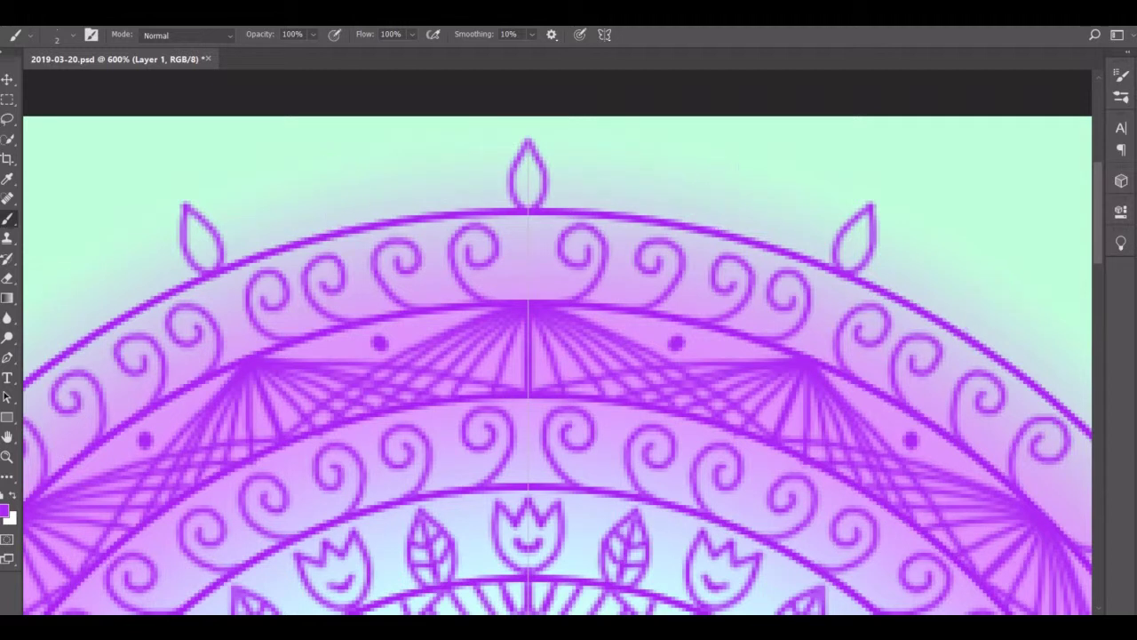
{"action": "mouse_move", "coordinate": [822, 267]}
{"action": "left_mouse_down"}
{"action": "mouse_move", "coordinate": [778, 229]}
{"action": "mouse_move", "coordinate": [690, 223]}
{"action": "mouse_move", "coordinate": [654, 191]}
{"action": "mouse_move", "coordinate": [597, 194]}
{"action": "mouse_move", "coordinate": [568, 213]}
{"action": "left_mouse_up"}
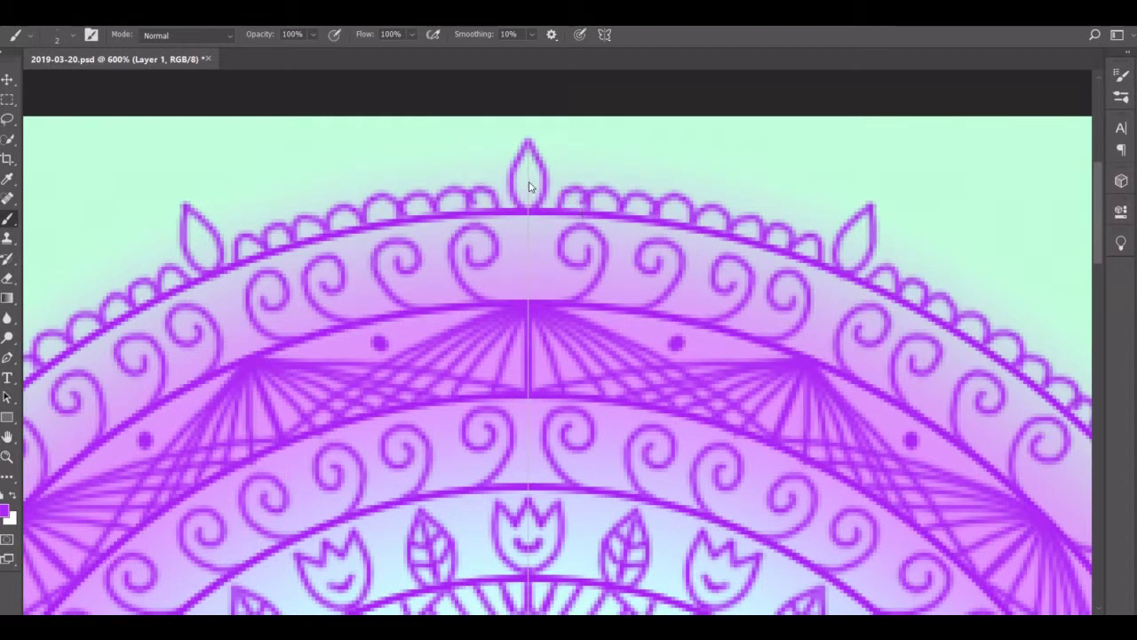
Zoom out with the Zoom tool so the entire mandala fits the window.
{"action": "key", "text": "z"}
{"action": "left_click", "coordinate": [414, 34]}
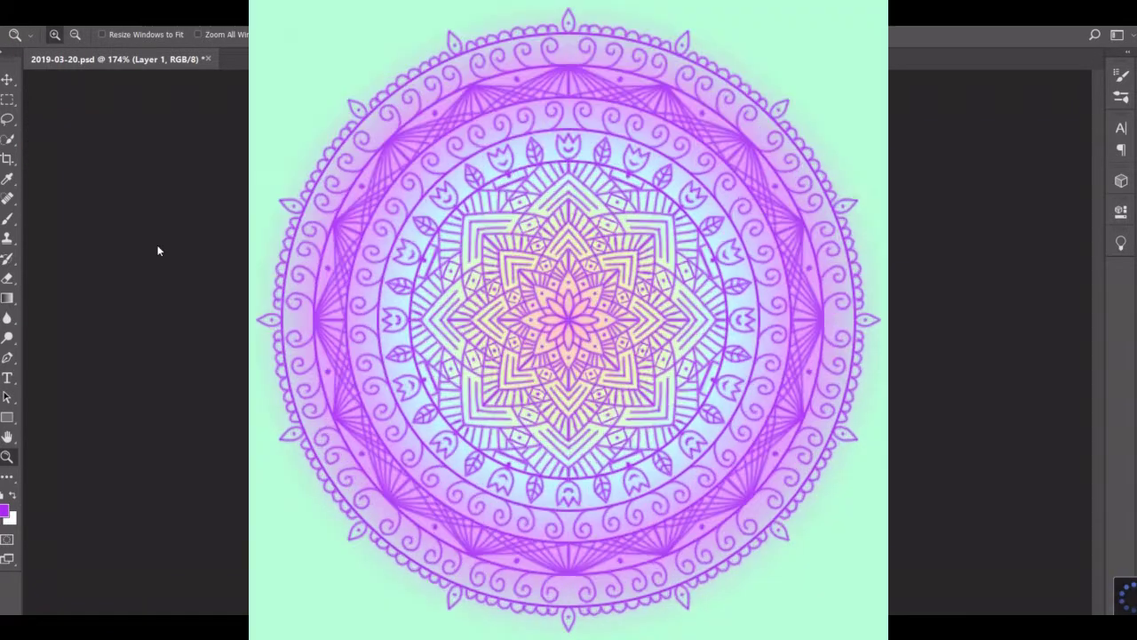